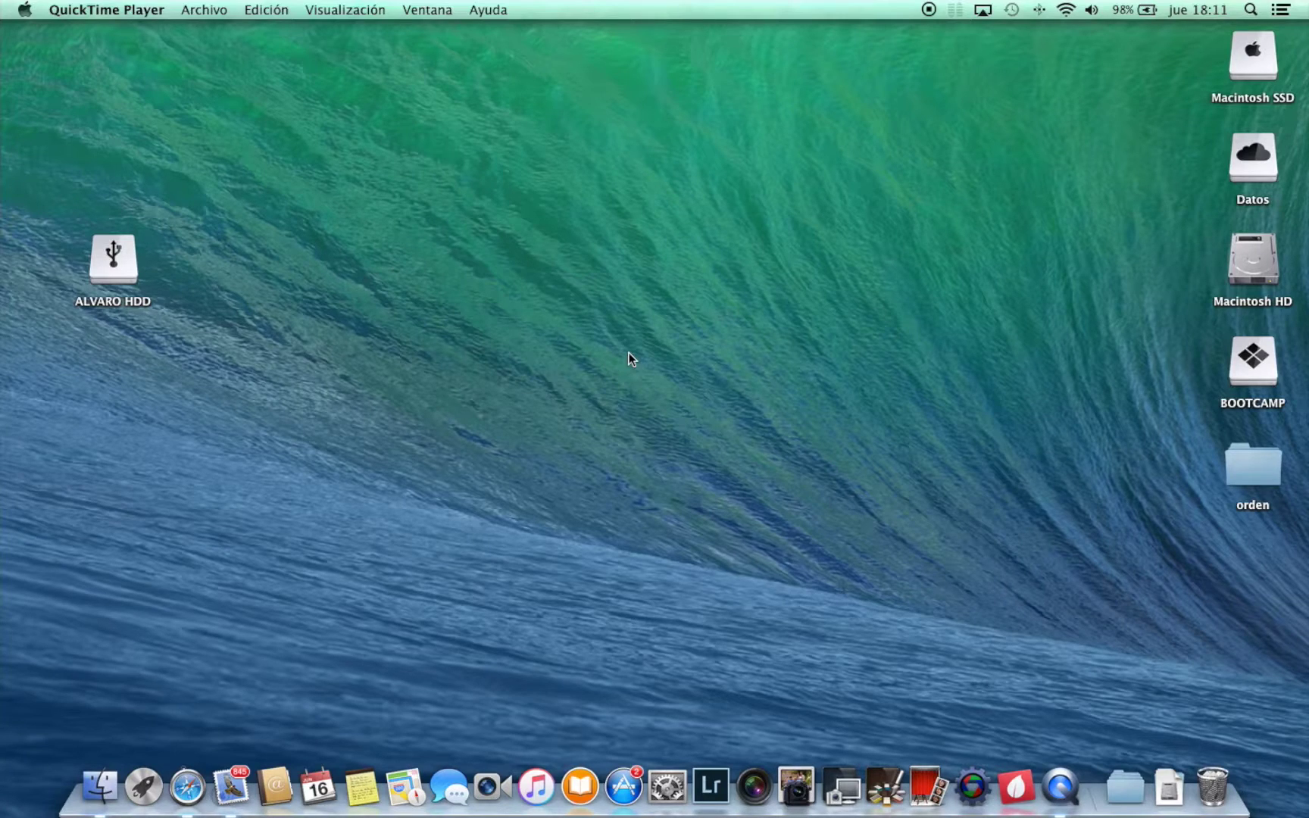
# Step: Switch to Safari, search Google for "dismaker" and open the DiskMaker X website
pyautogui.click(187, 788)
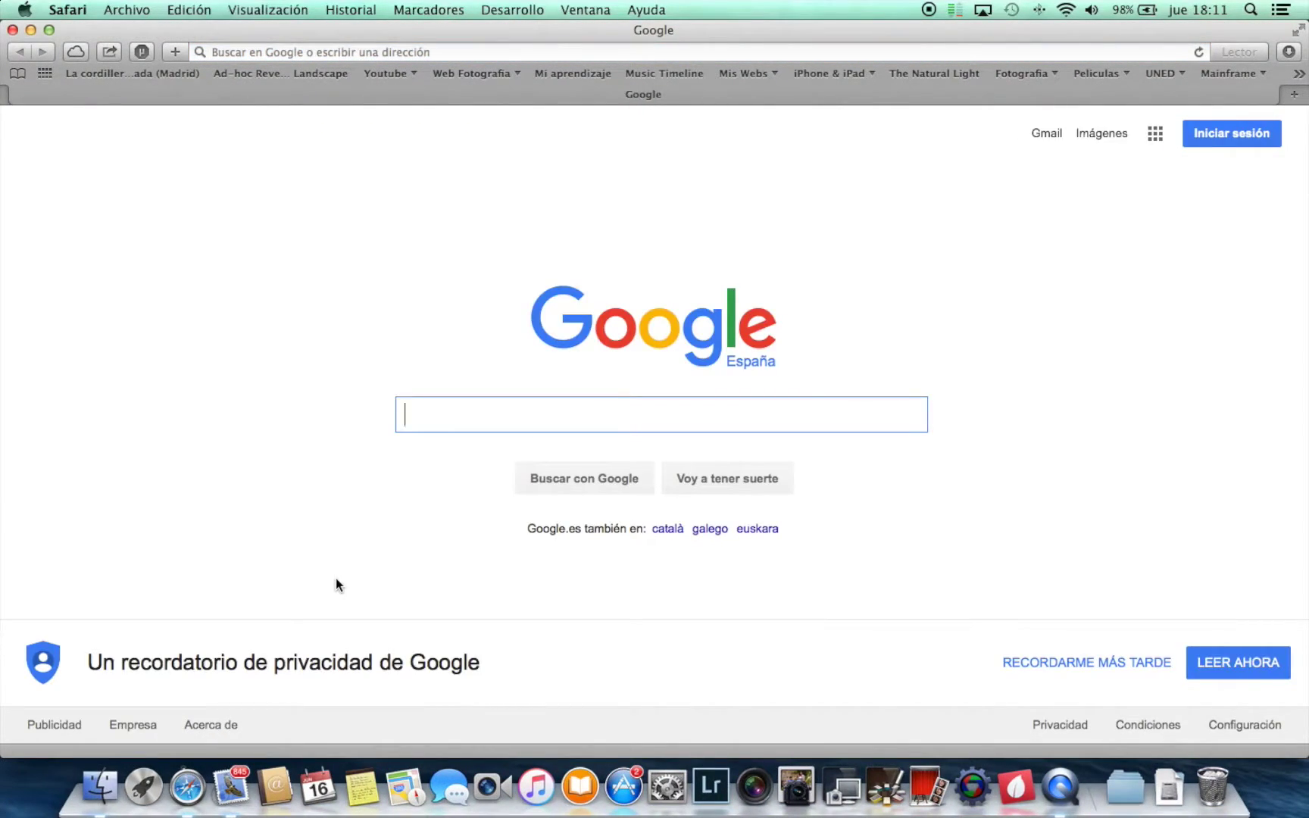
pyautogui.write('dismaker')
pyautogui.press('Return')
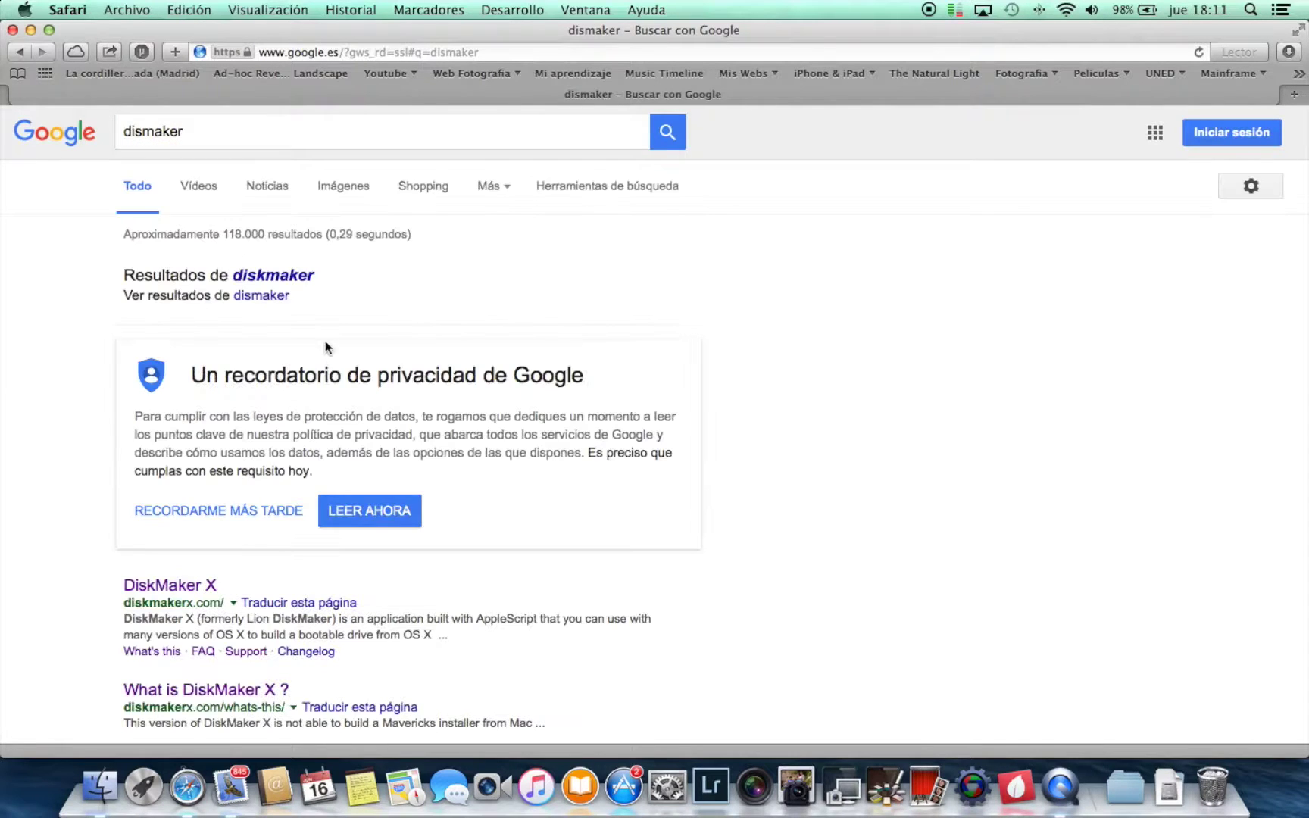
pyautogui.click(186, 590)
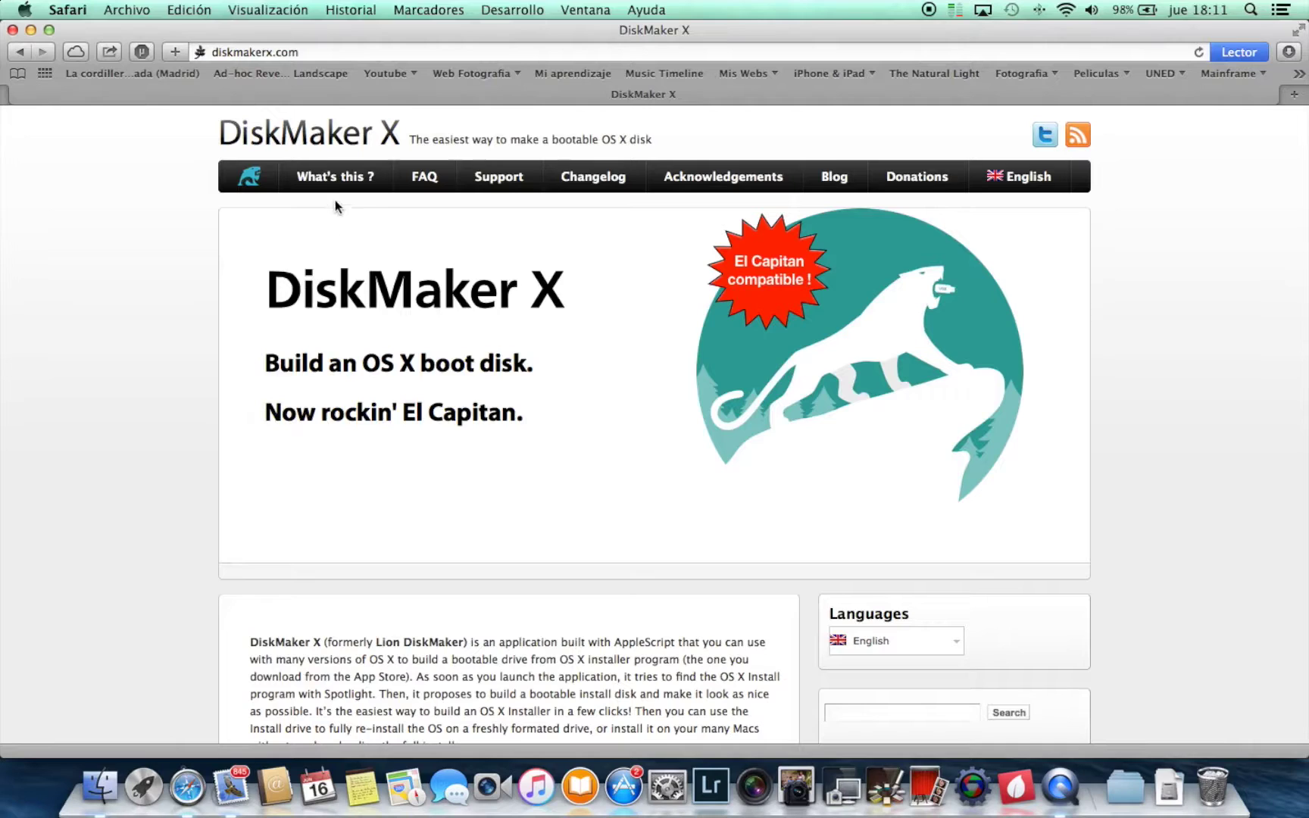
# Step: Download DiskMaker X 5.0.3 from the site's "What's this ?" page and close the browser window
pyautogui.click(342, 181)
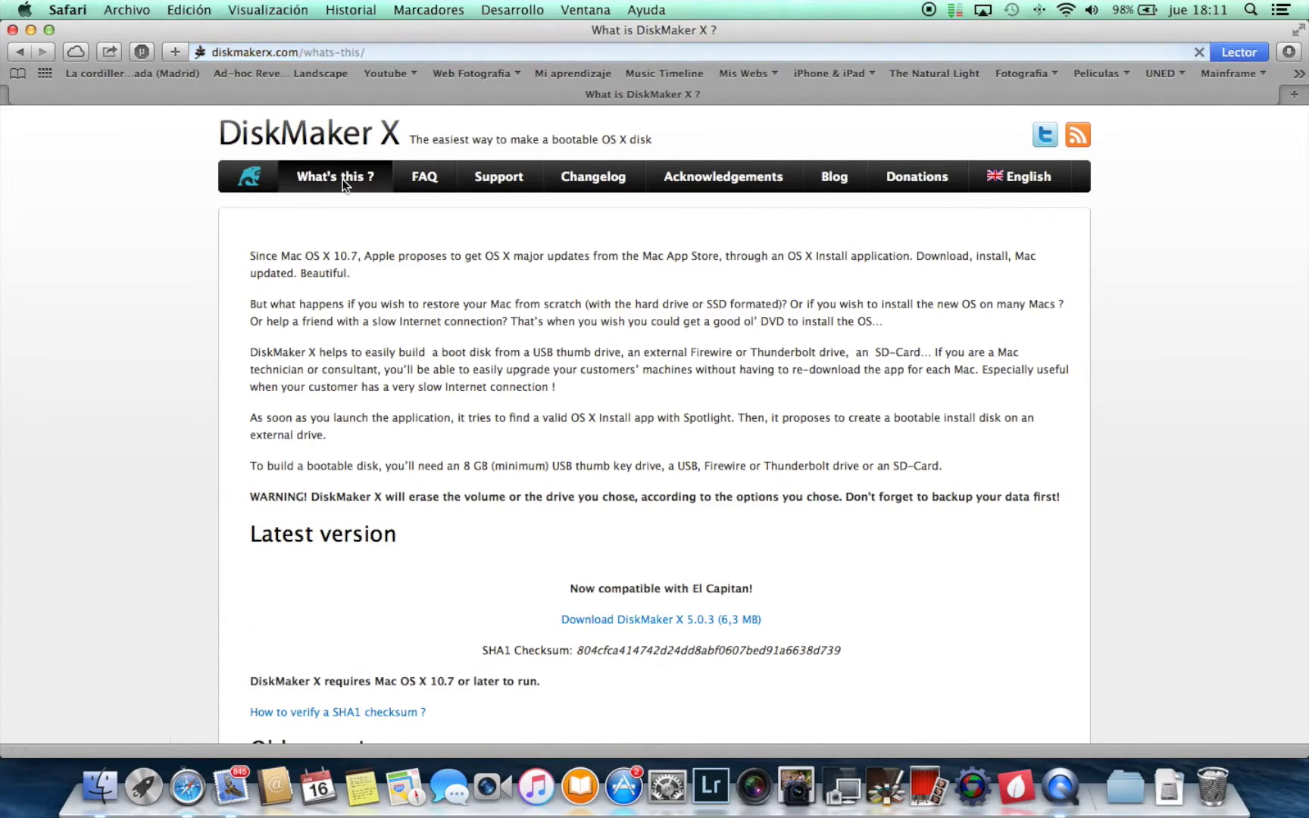
pyautogui.click(637, 622)
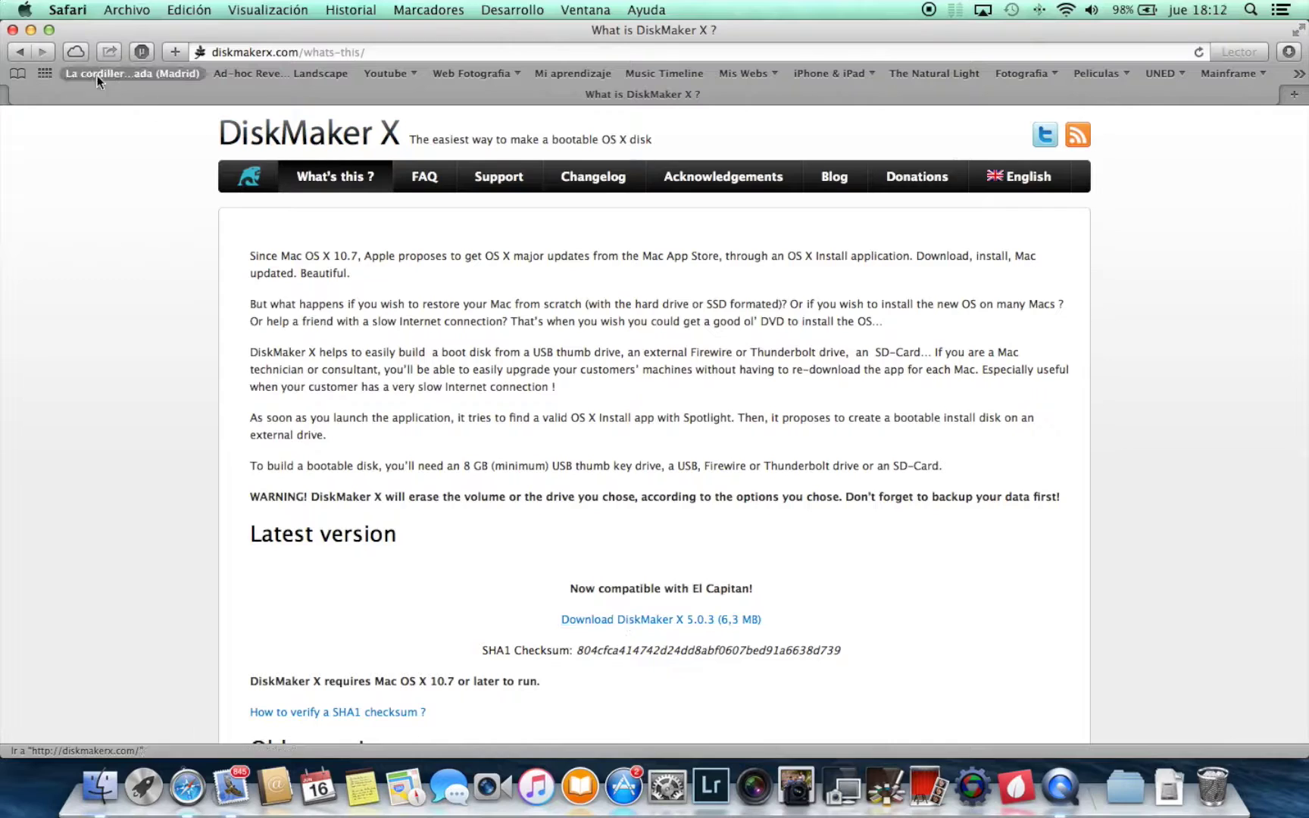
pyautogui.click(12, 29)
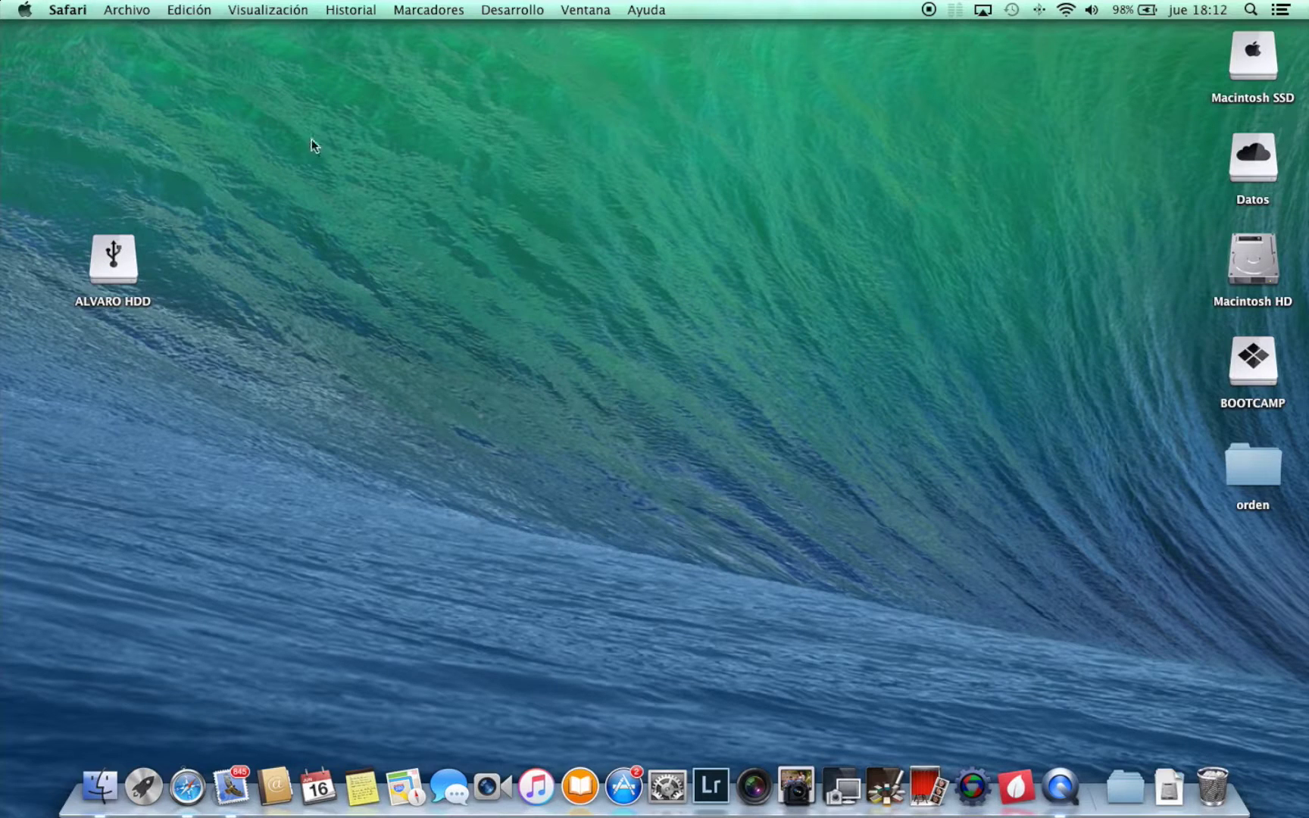
# Step: Open the downloaded DiskMaker X disk image, copy DiskMaker X 5 into the Applications folder and close the image window
pyautogui.click(1166, 784)
pyautogui.click(1192, 729)
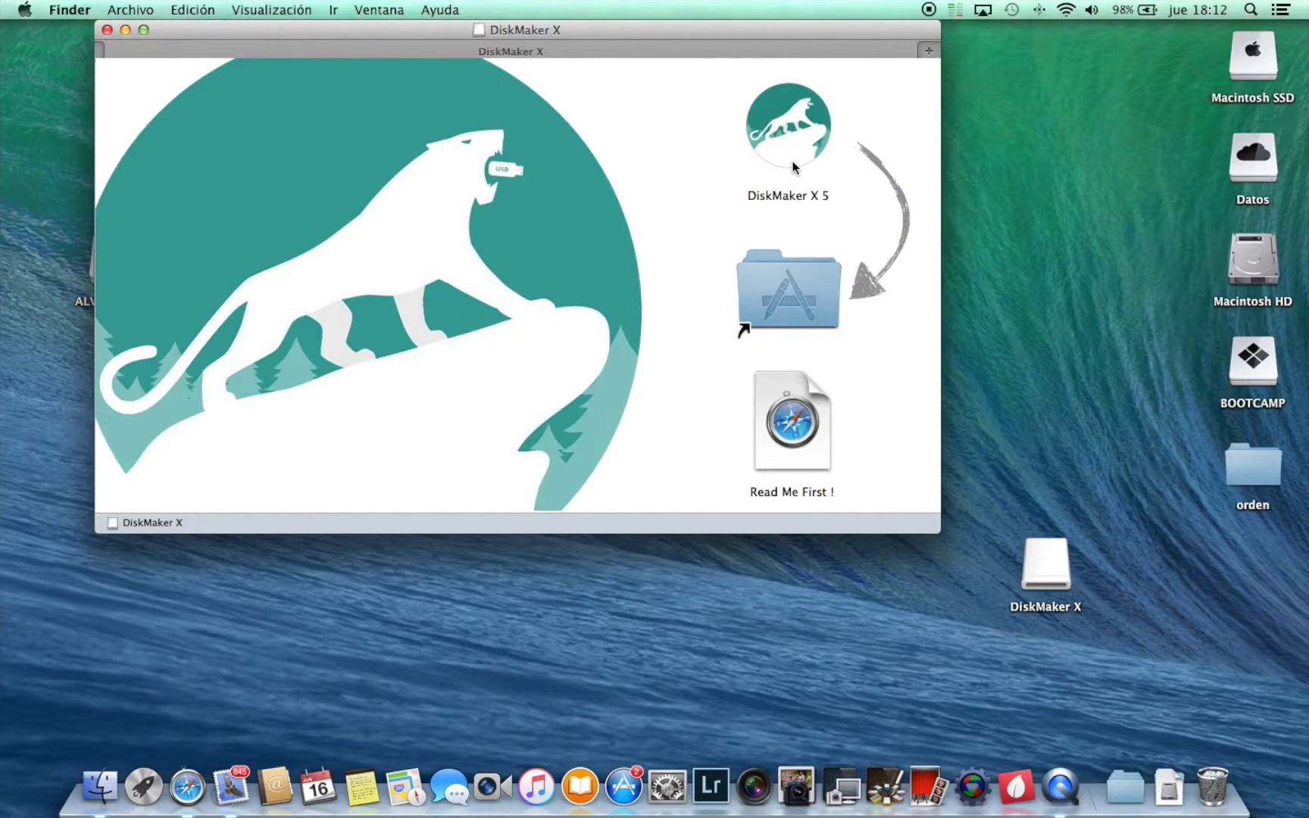
pyautogui.moveTo(793, 166); pyautogui.dragTo(792, 292)
pyautogui.click(106, 30)
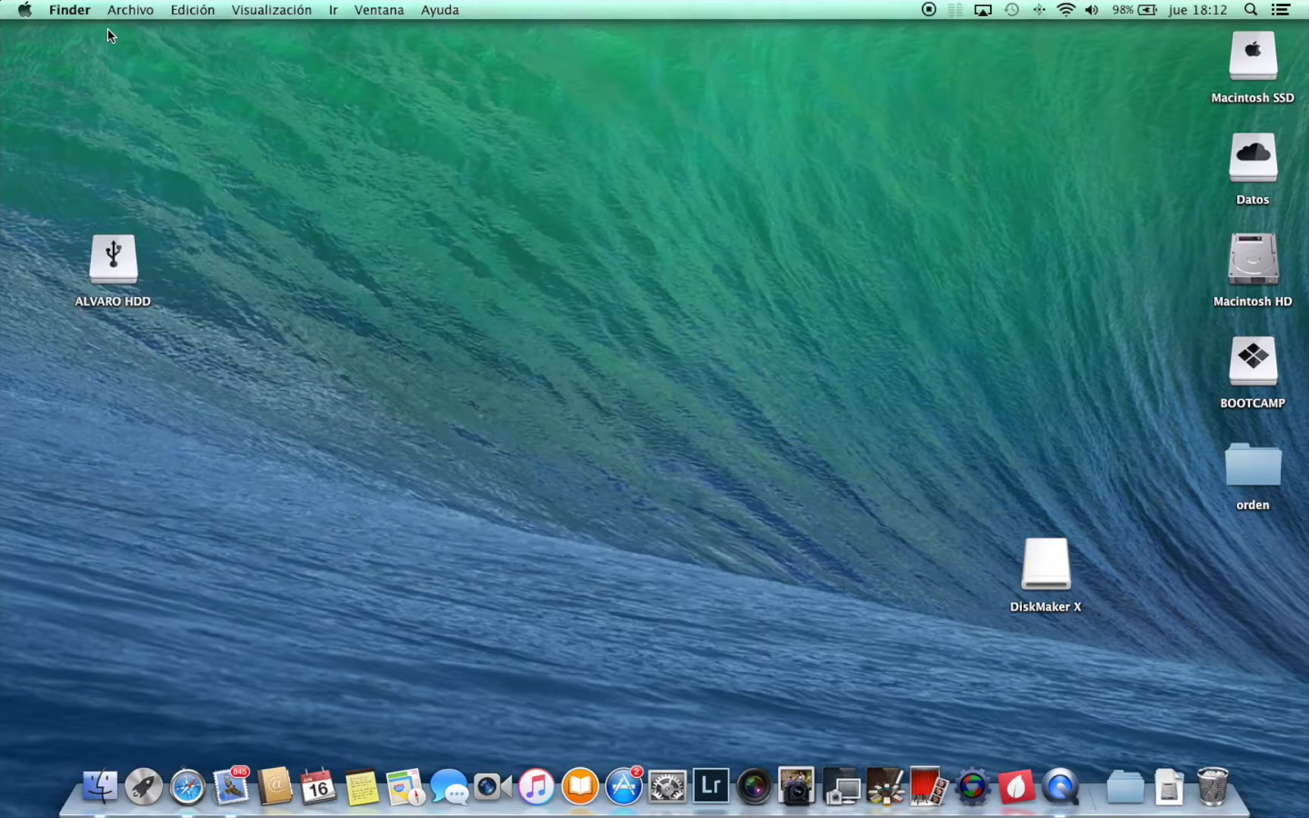
# Step: Find DiskMaker X 5 with a Spotlight search for "diskm" and launch it
pyautogui.press('super+space')
pyautogui.write('diskm')
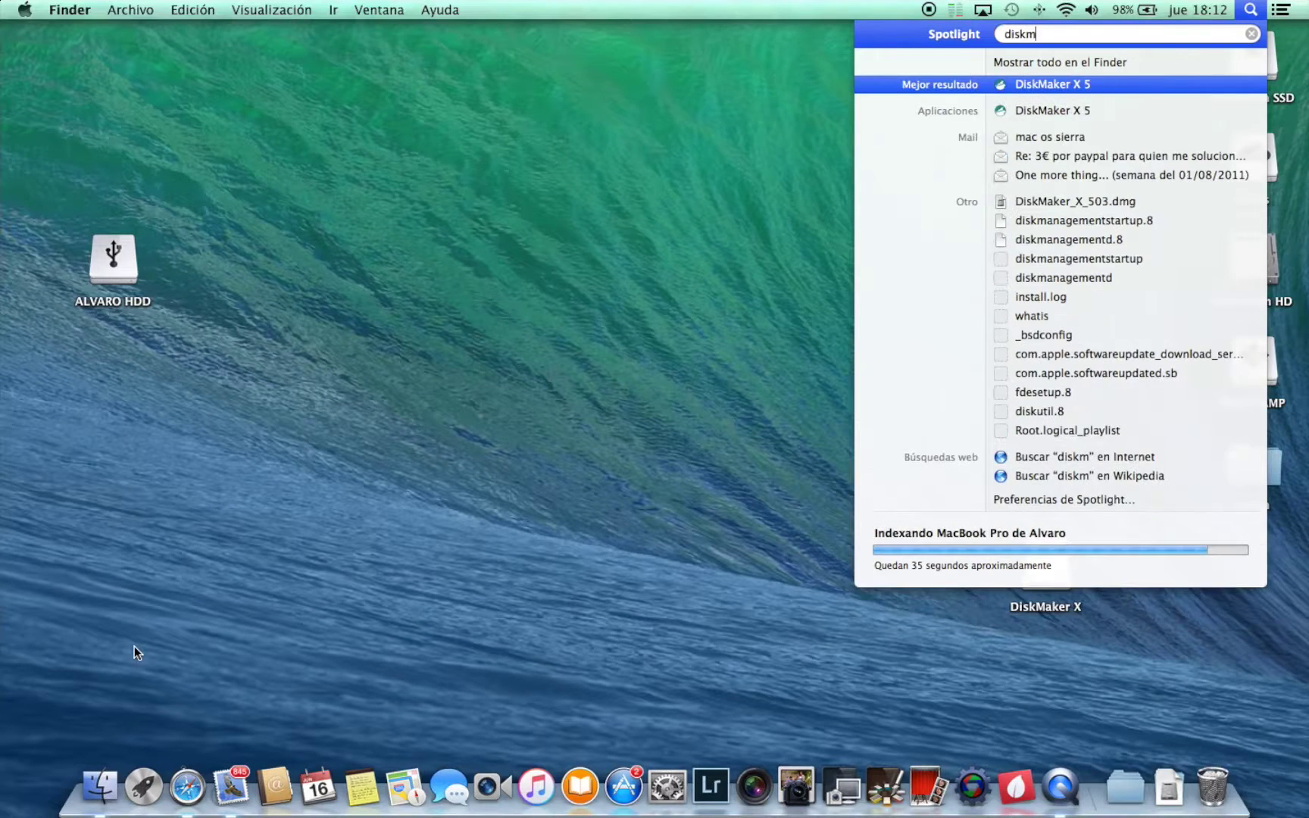
pyautogui.press('Return')
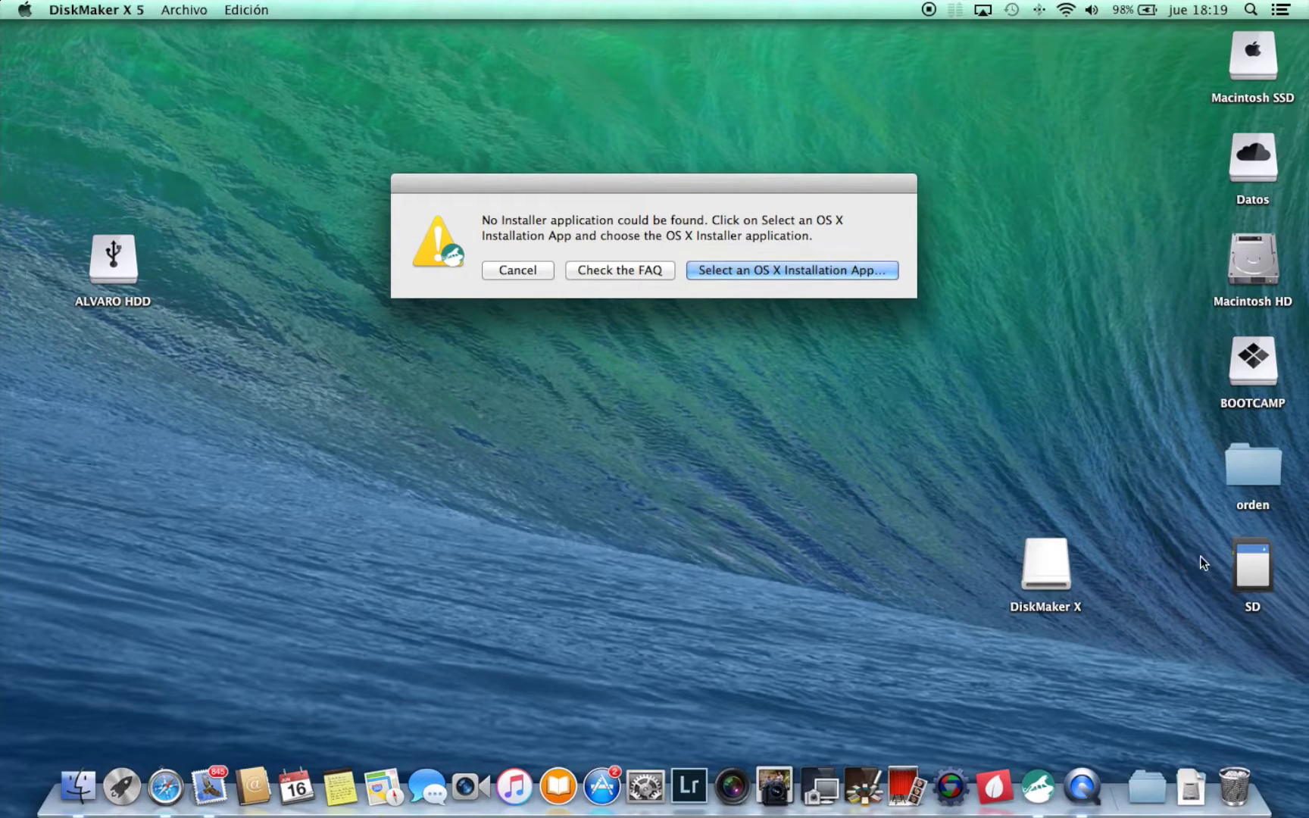
# Step: Find Utilidad de Discos with a Spotlight search for "discos" and launch it
pyautogui.click(1253, 564)
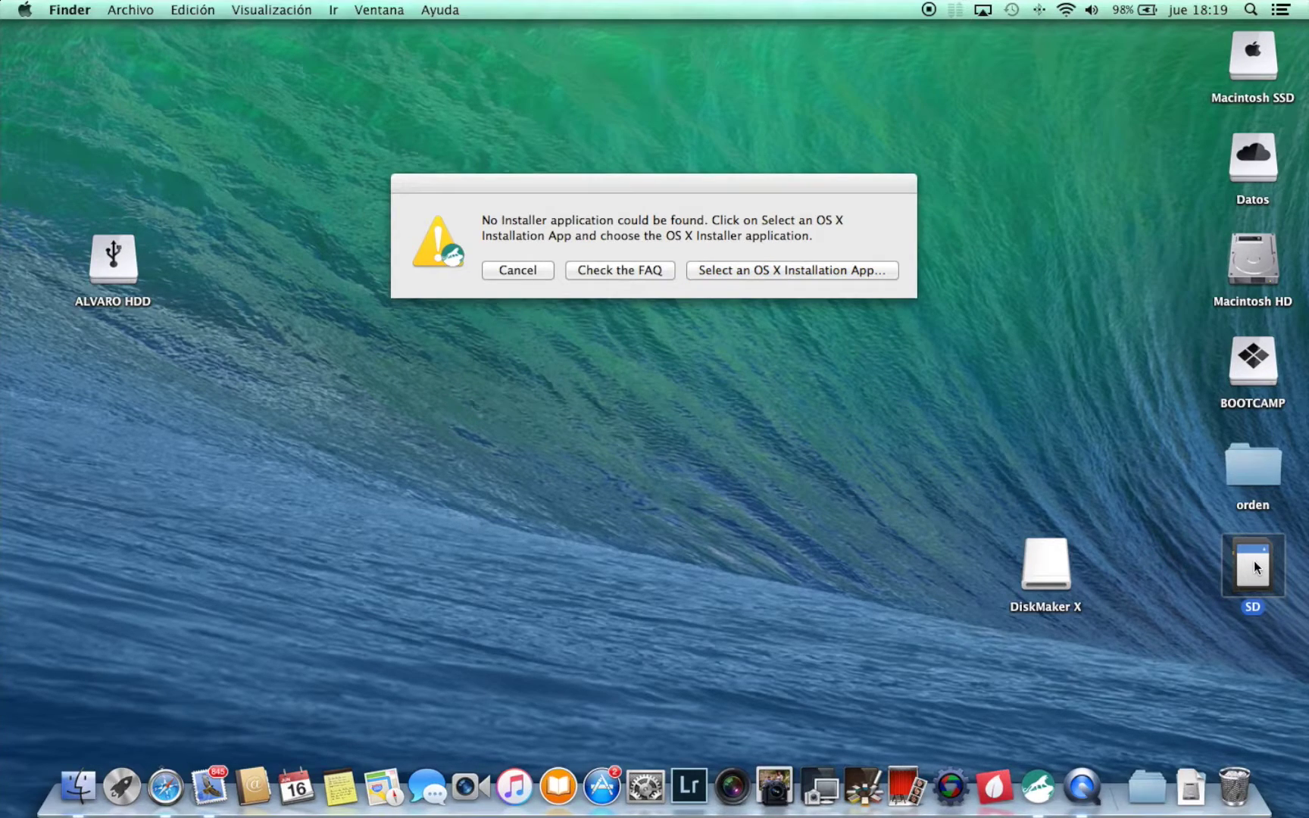
pyautogui.click(1251, 10)
pyautogui.write('q')
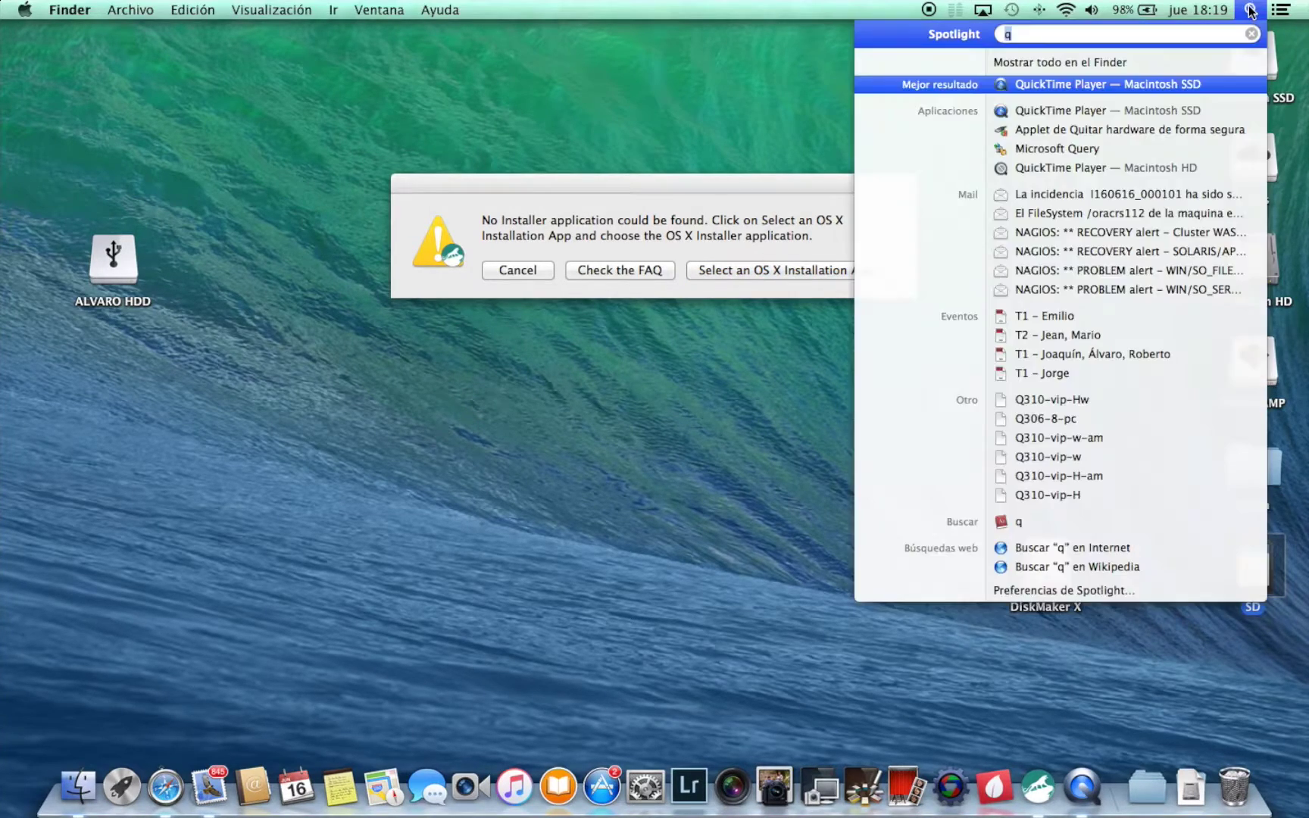
pyautogui.press('BackSpace')
pyautogui.write('discos')
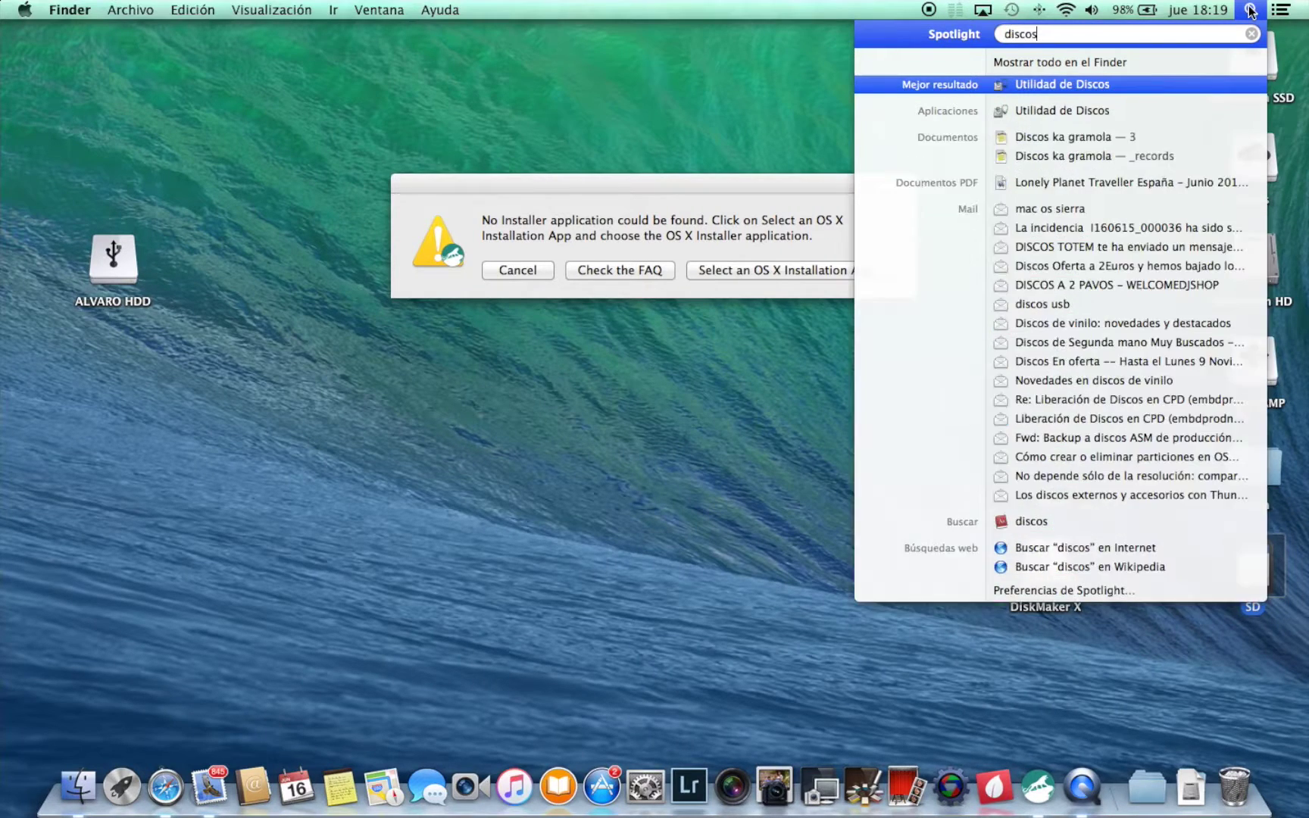
pyautogui.press('Return')
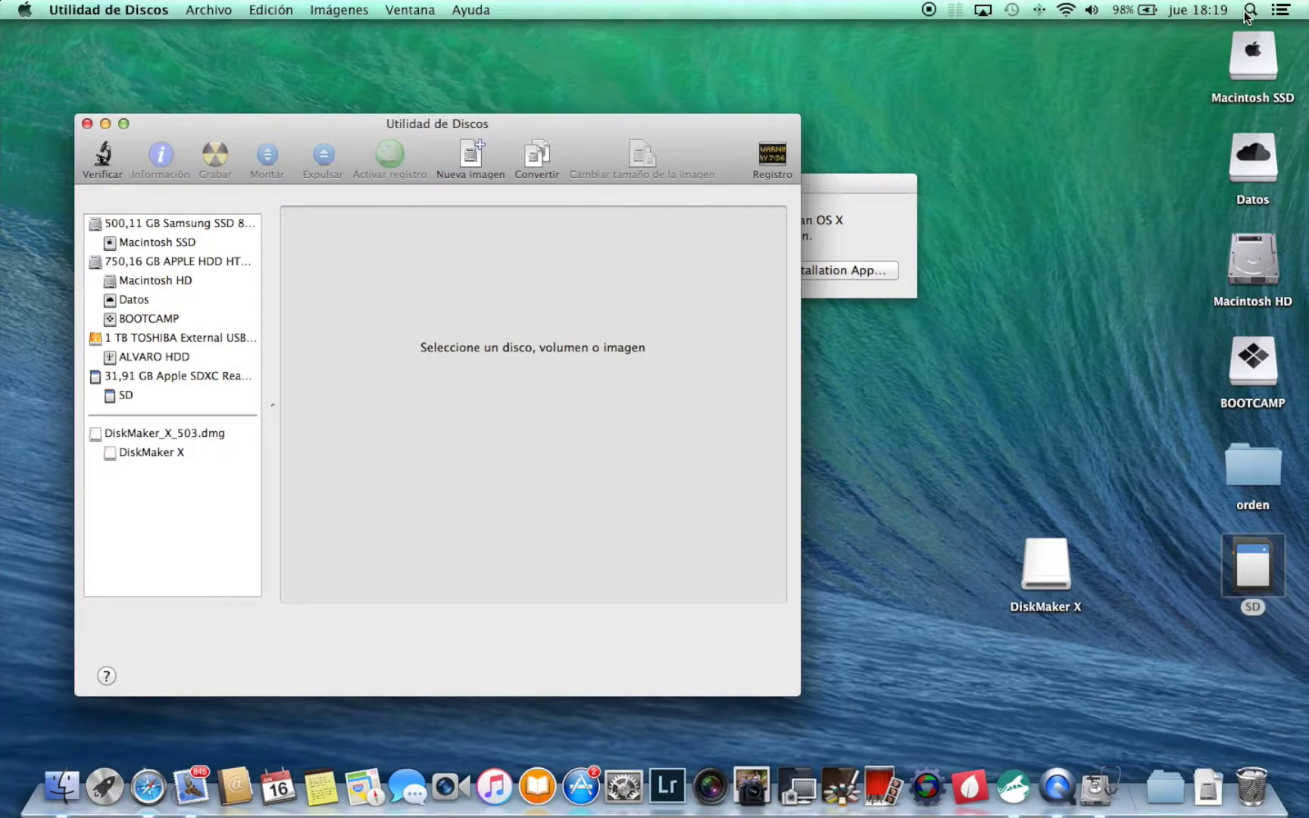
# Step: Set the 31,91 GB Apple SDXC card to a layout of 1 partición named "Mac Os Sierra"
pyautogui.click(183, 375)
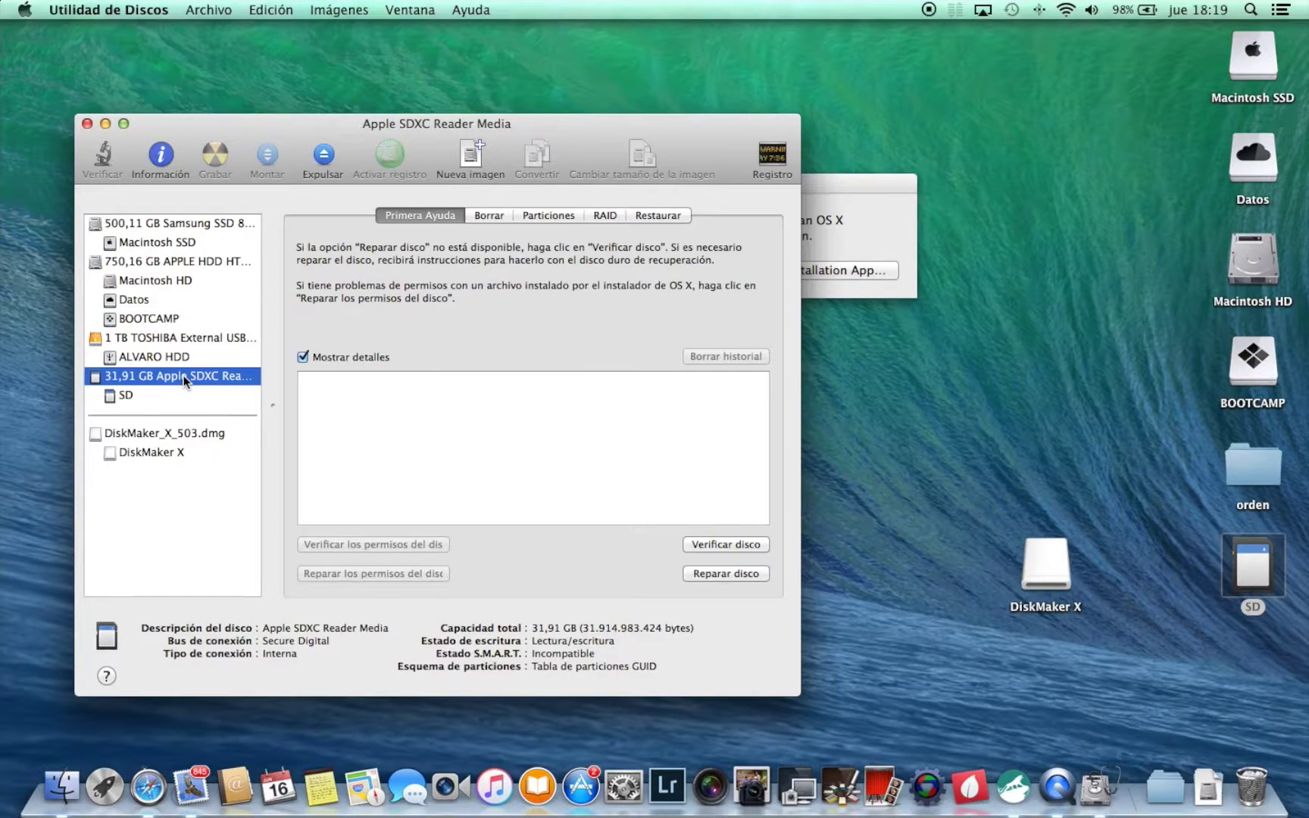
pyautogui.click(551, 215)
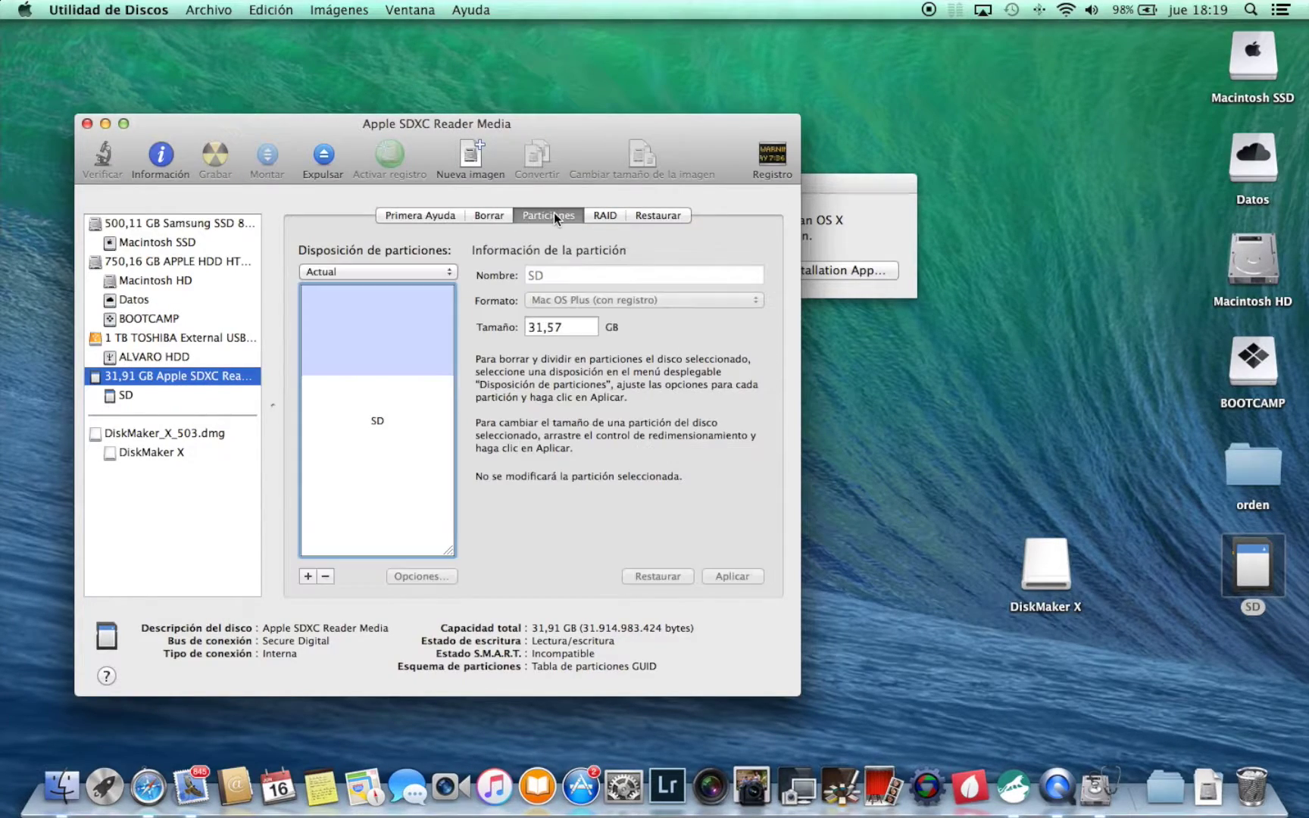
pyautogui.click(364, 268)
pyautogui.click(354, 282)
pyautogui.press('Tab')
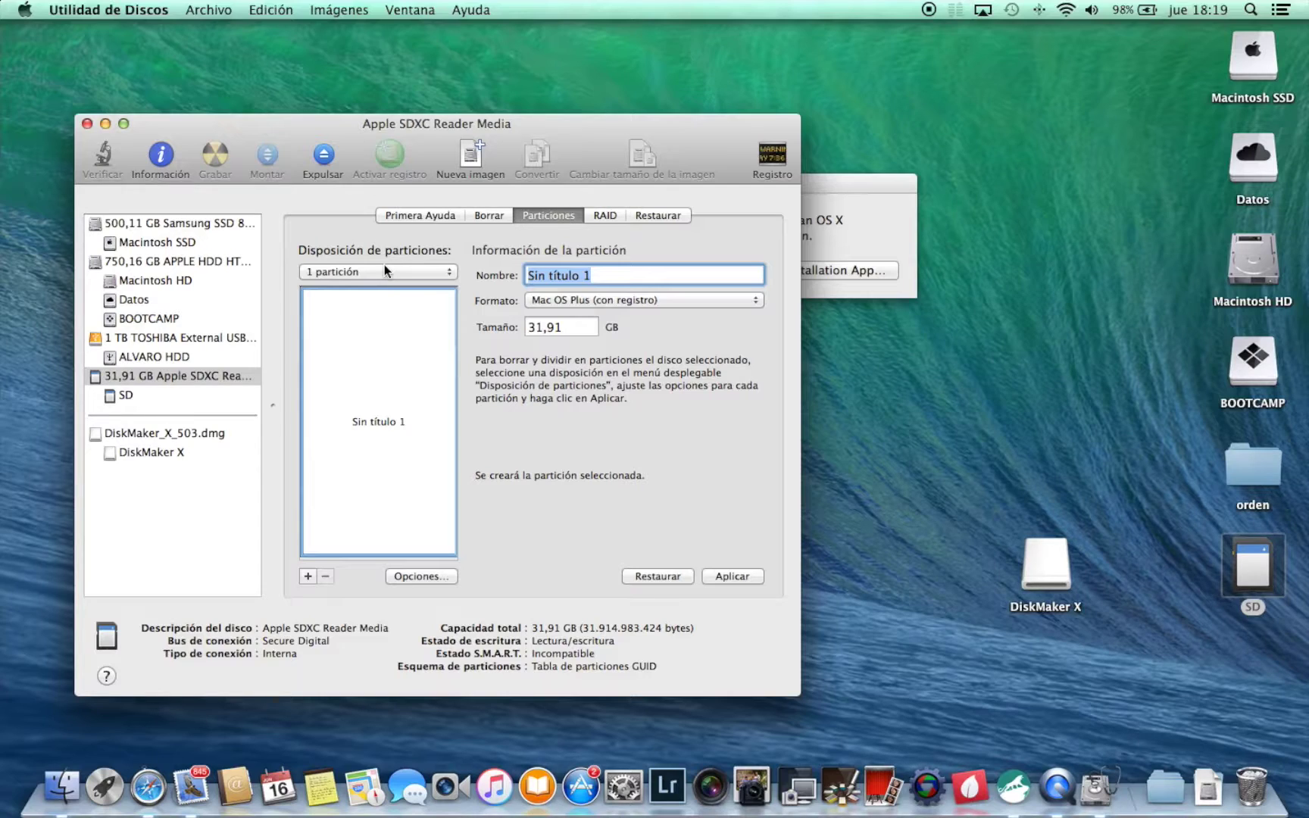
pyautogui.write('Mac Os Sierra')
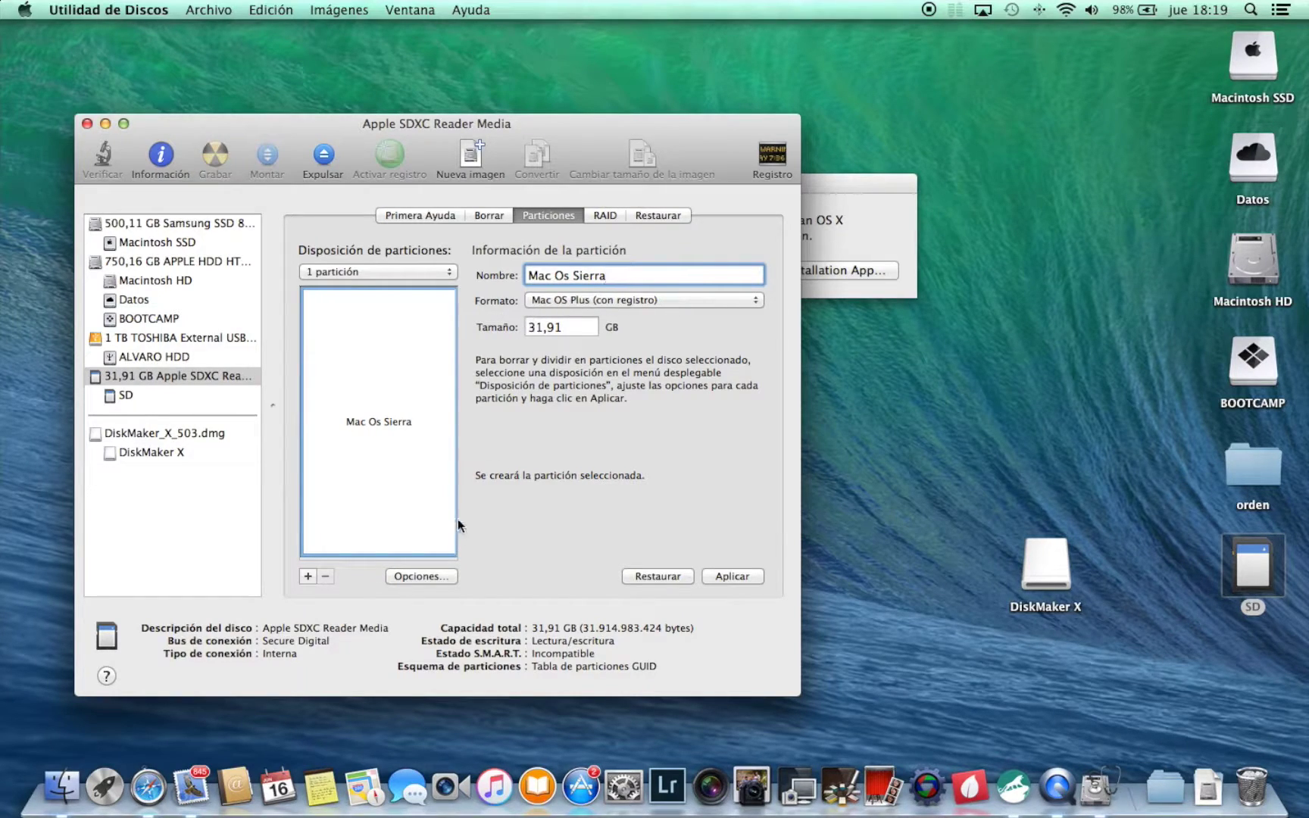
# Step: Accept Tabla de particiones GUID as the scheme, create the partition on the SD card and close Utilidad de Discos
pyautogui.click(420, 576)
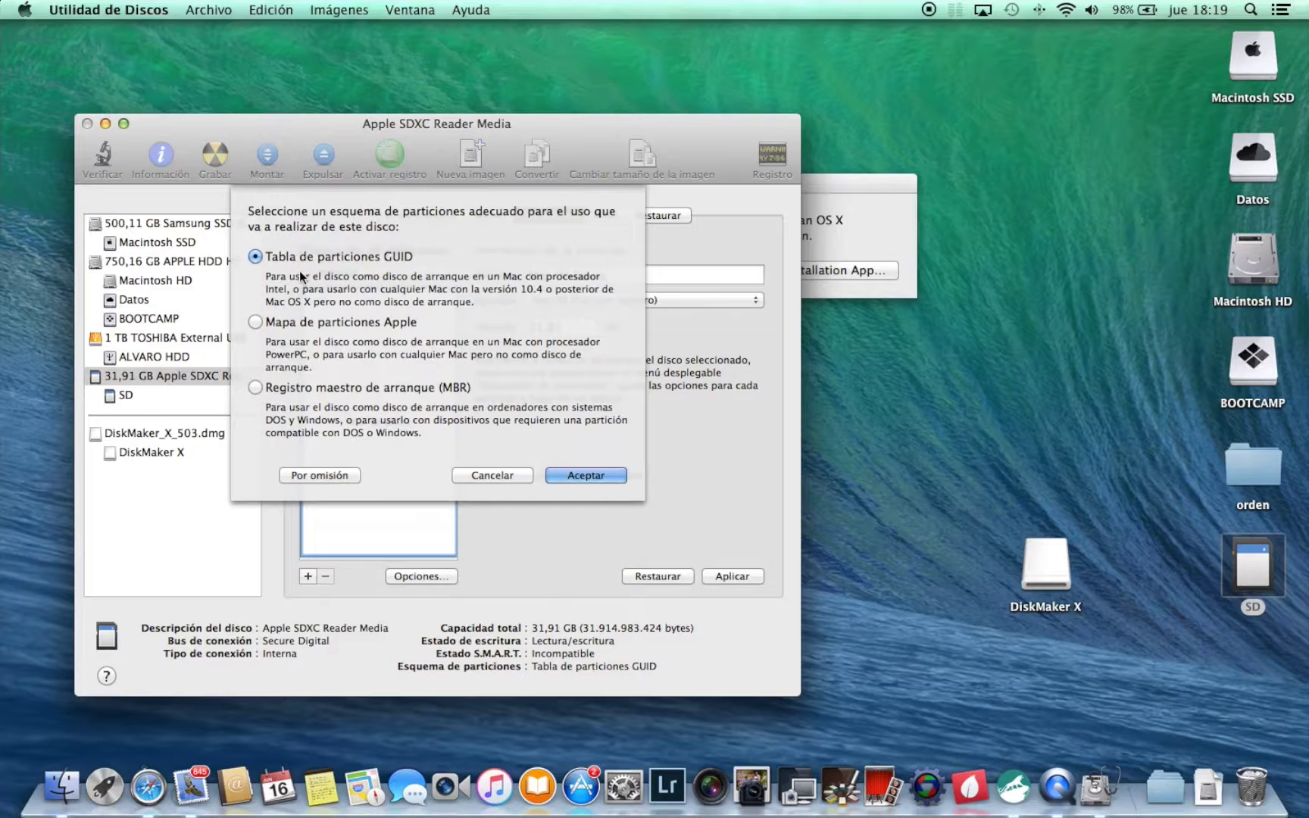
pyautogui.click(577, 471)
pyautogui.click(749, 577)
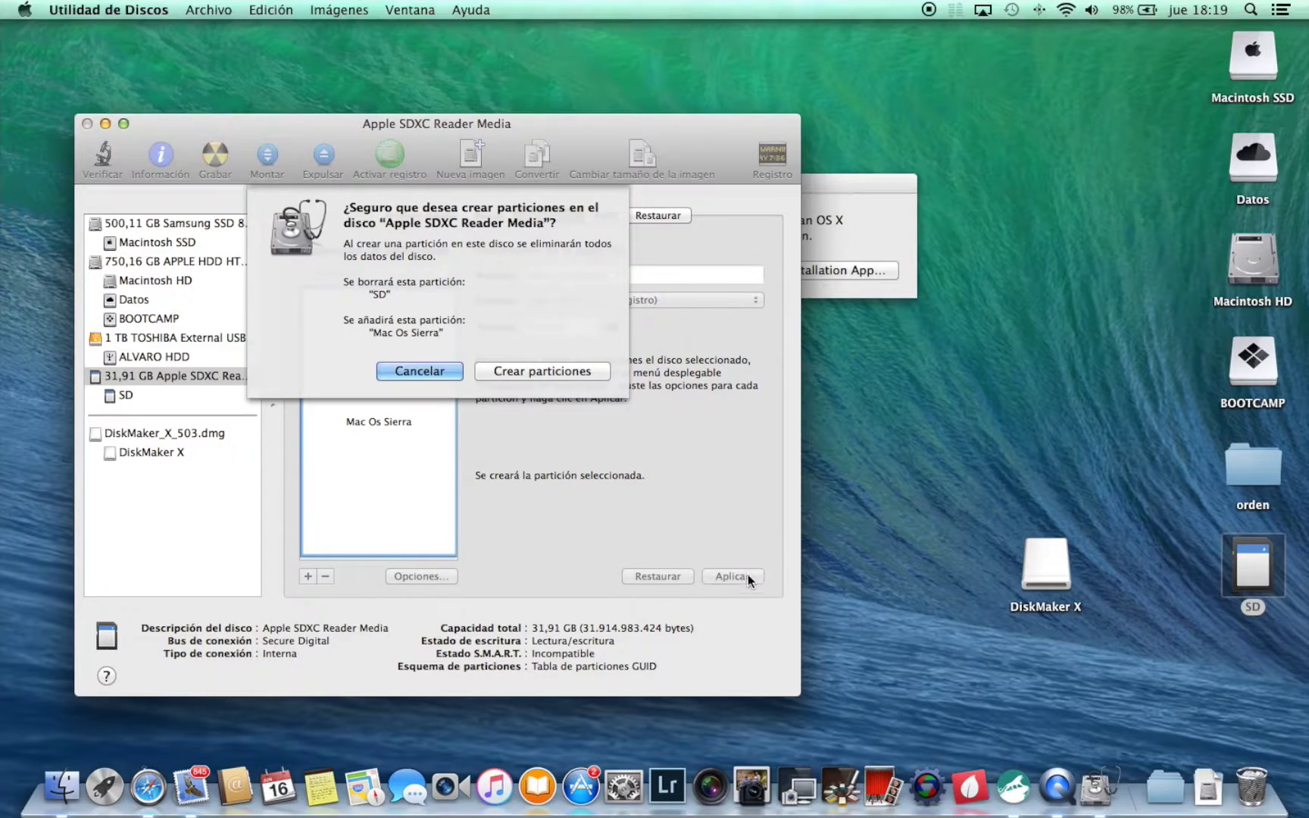
pyautogui.click(556, 374)
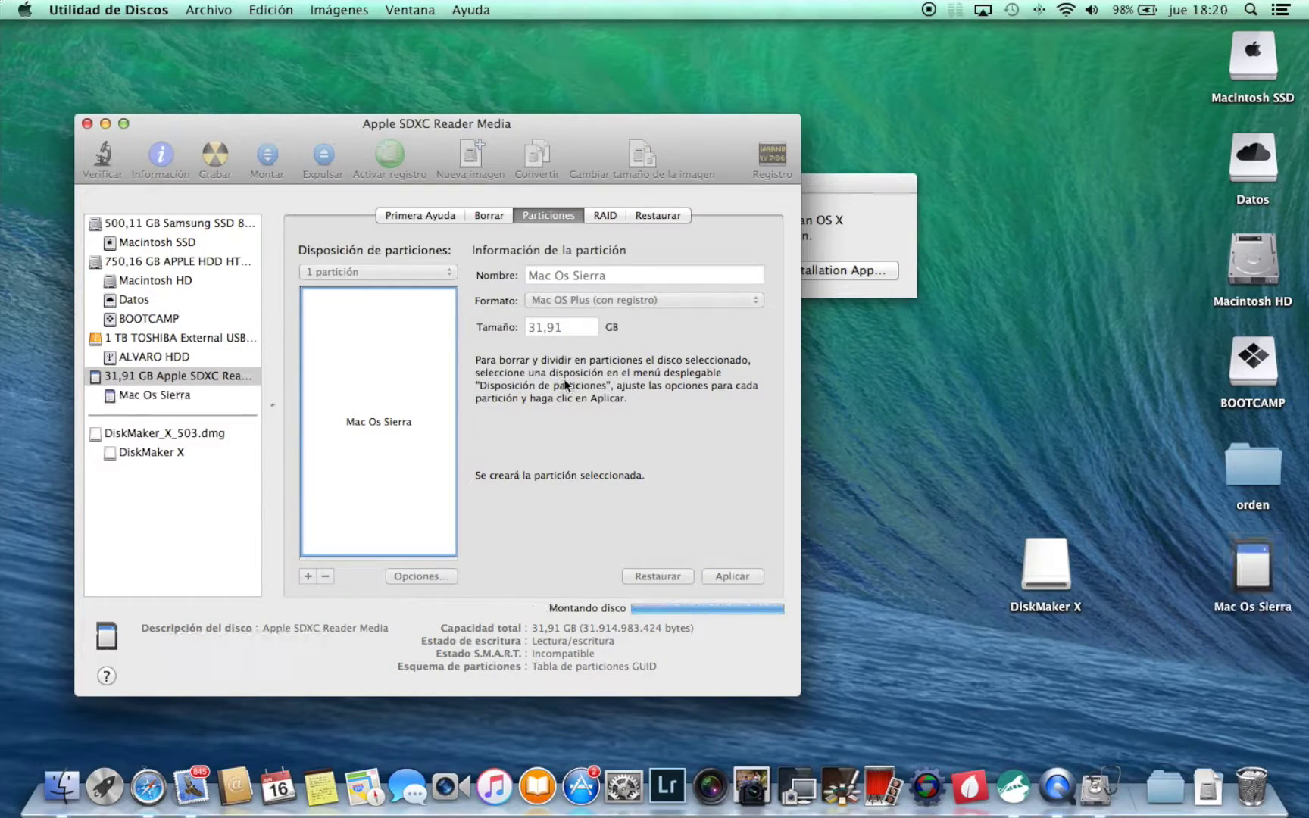
pyautogui.click(87, 124)
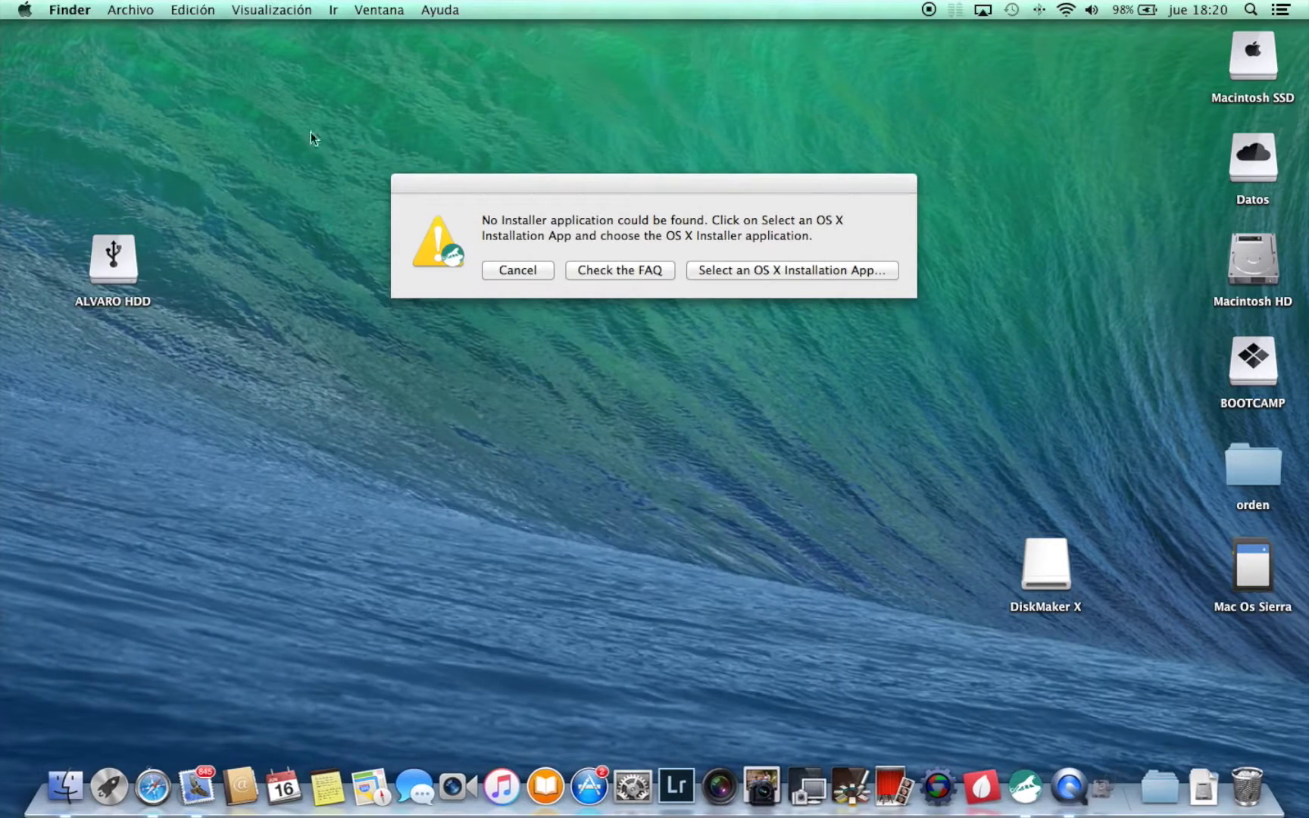
# Step: Mount Install 10.12 Developer Preview.dmg from the Datos drive, move its window aside and close the Datos window
pyautogui.click(1248, 163)
pyautogui.doubleClick(1249, 162)
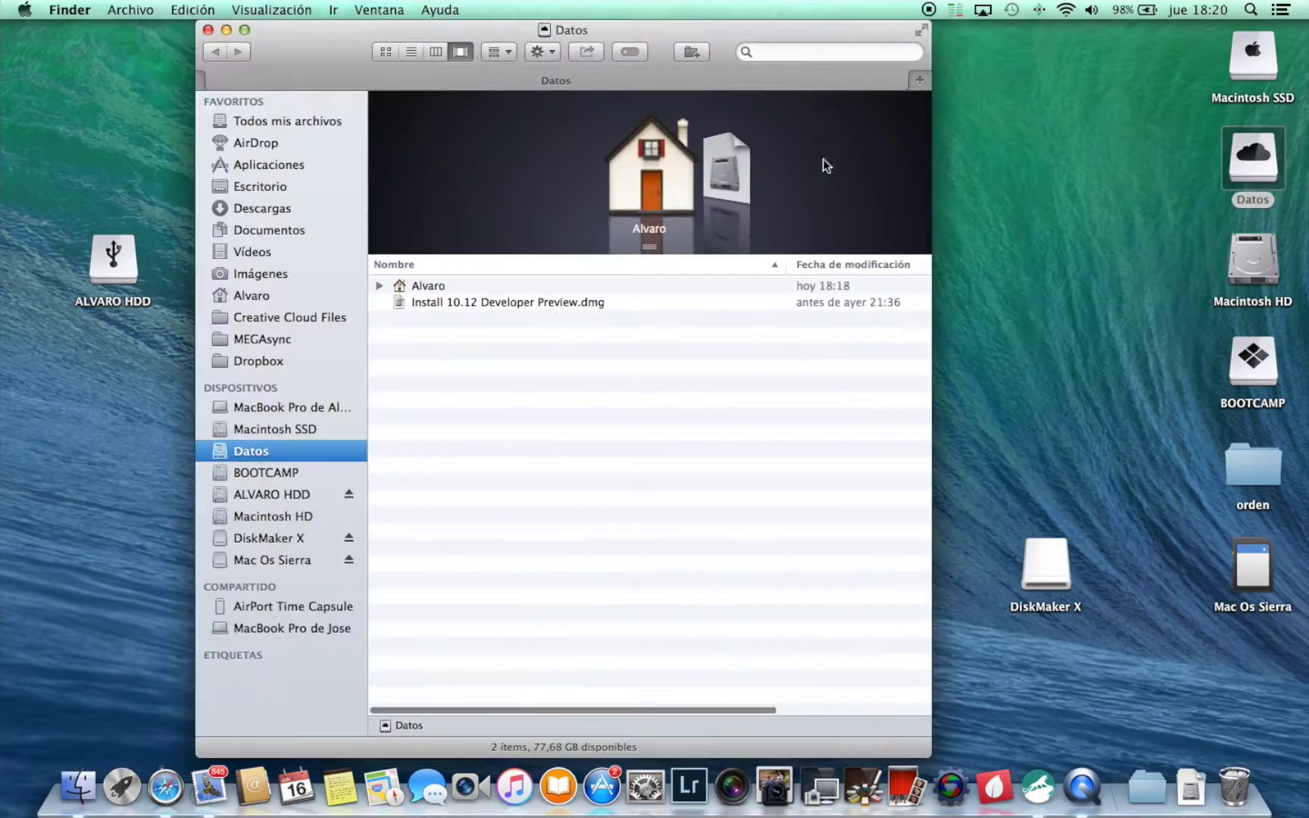
pyautogui.click(449, 302)
pyautogui.doubleClick(449, 301)
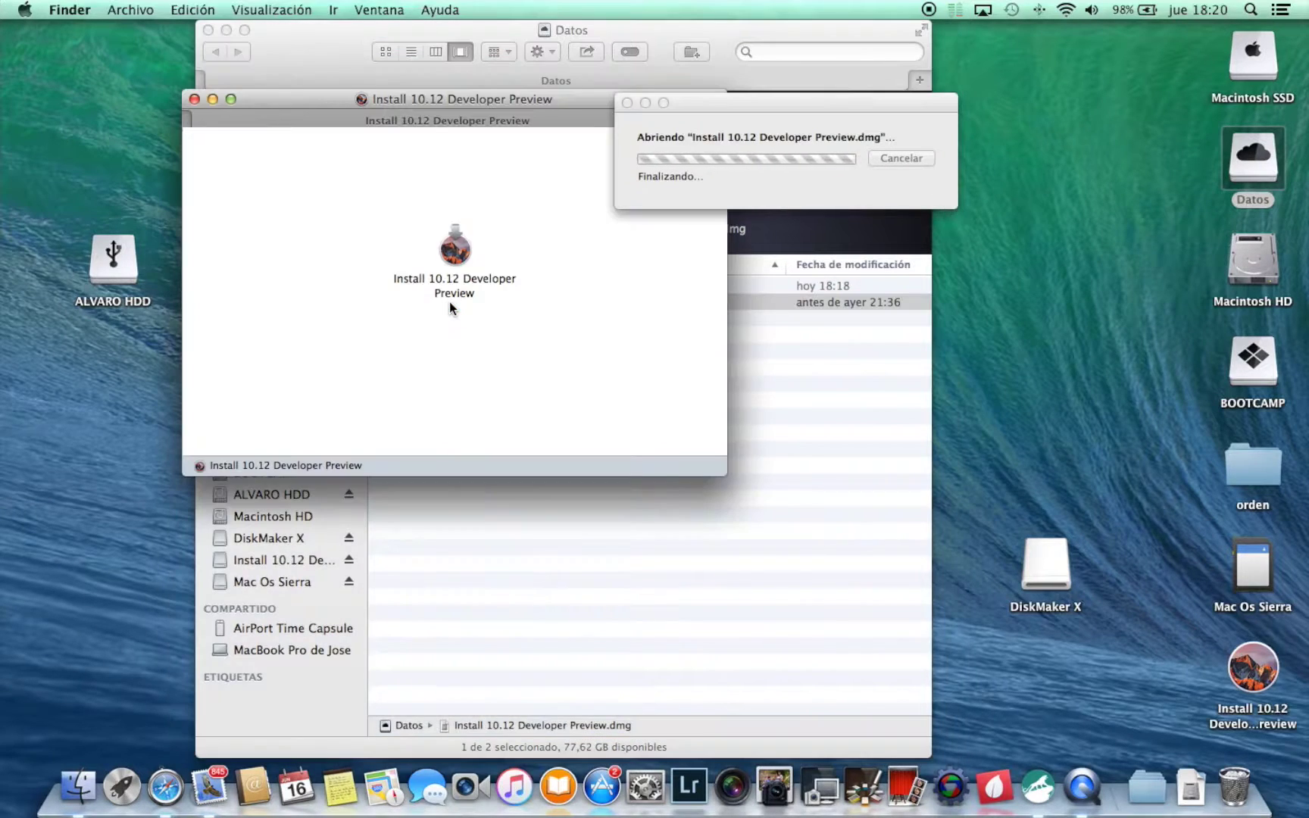
pyautogui.moveTo(353, 103); pyautogui.dragTo(829, 53)
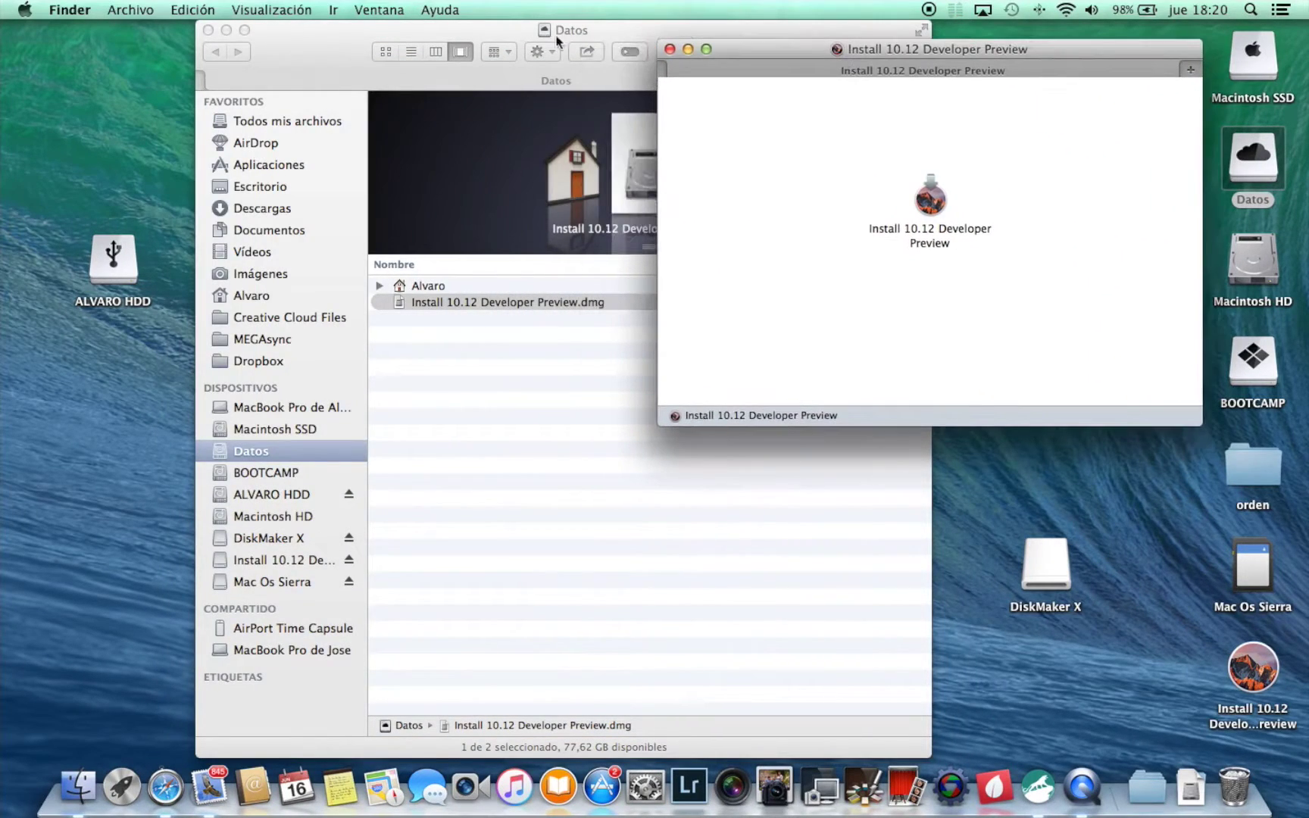
pyautogui.click(209, 30)
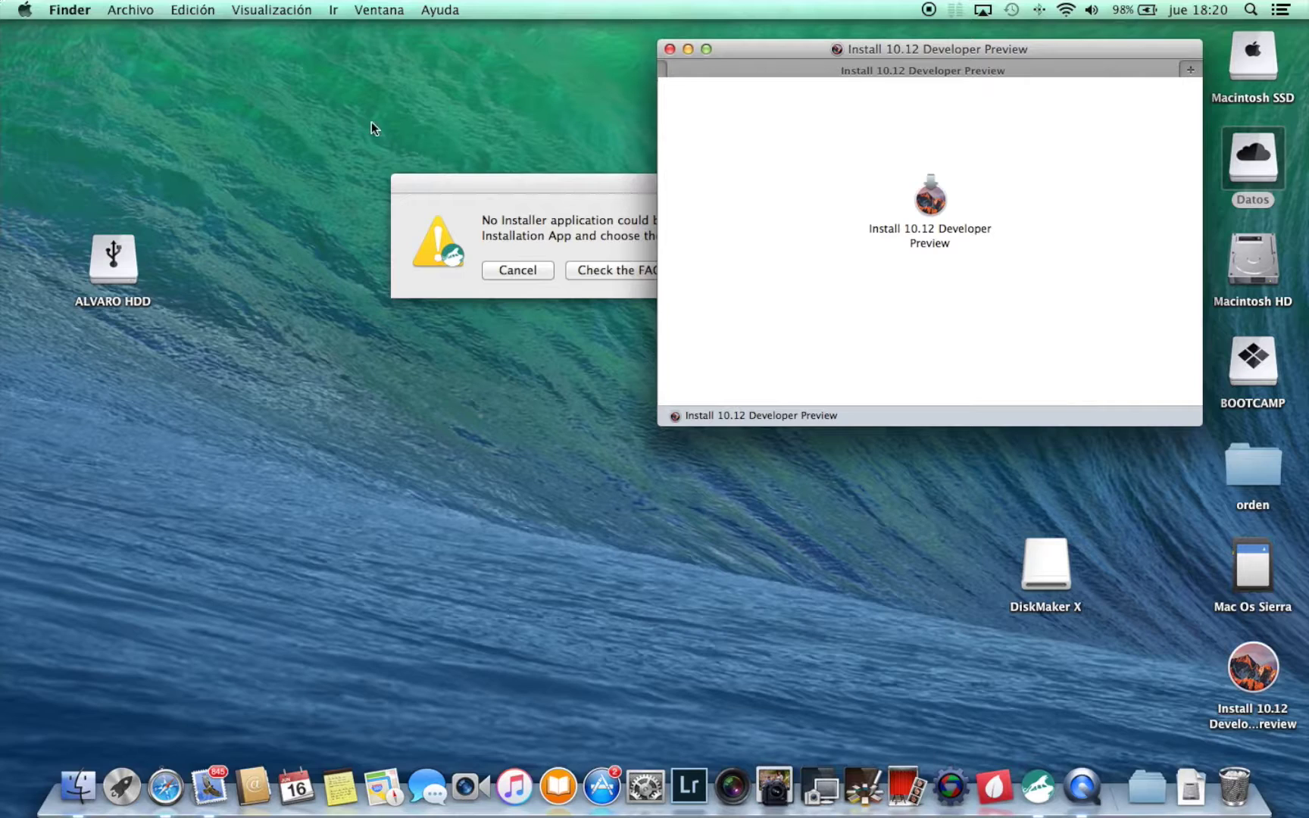
# Step: Return to DiskMaker X and select Install 10.12 Developer Preview from its mounted image as the OS X installation app
pyautogui.click(469, 183)
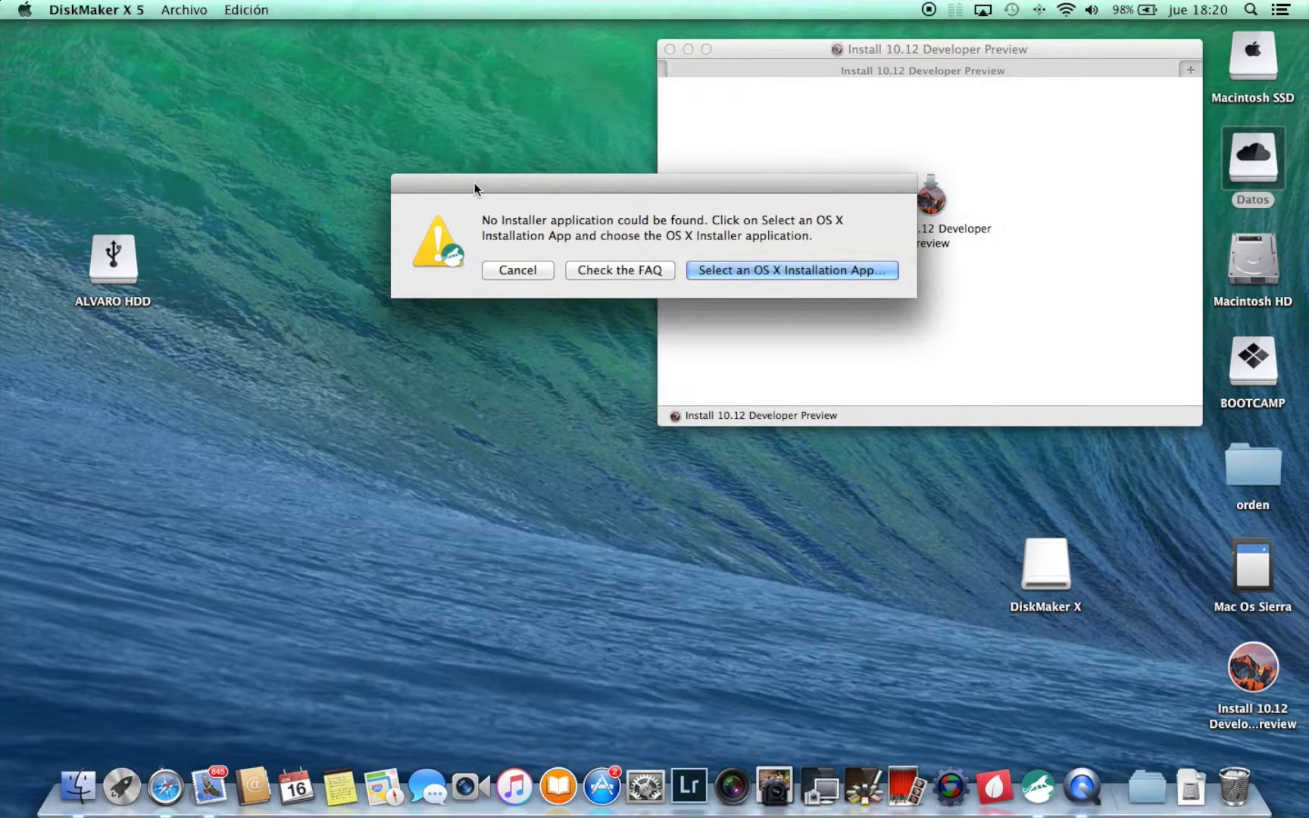
pyautogui.click(800, 272)
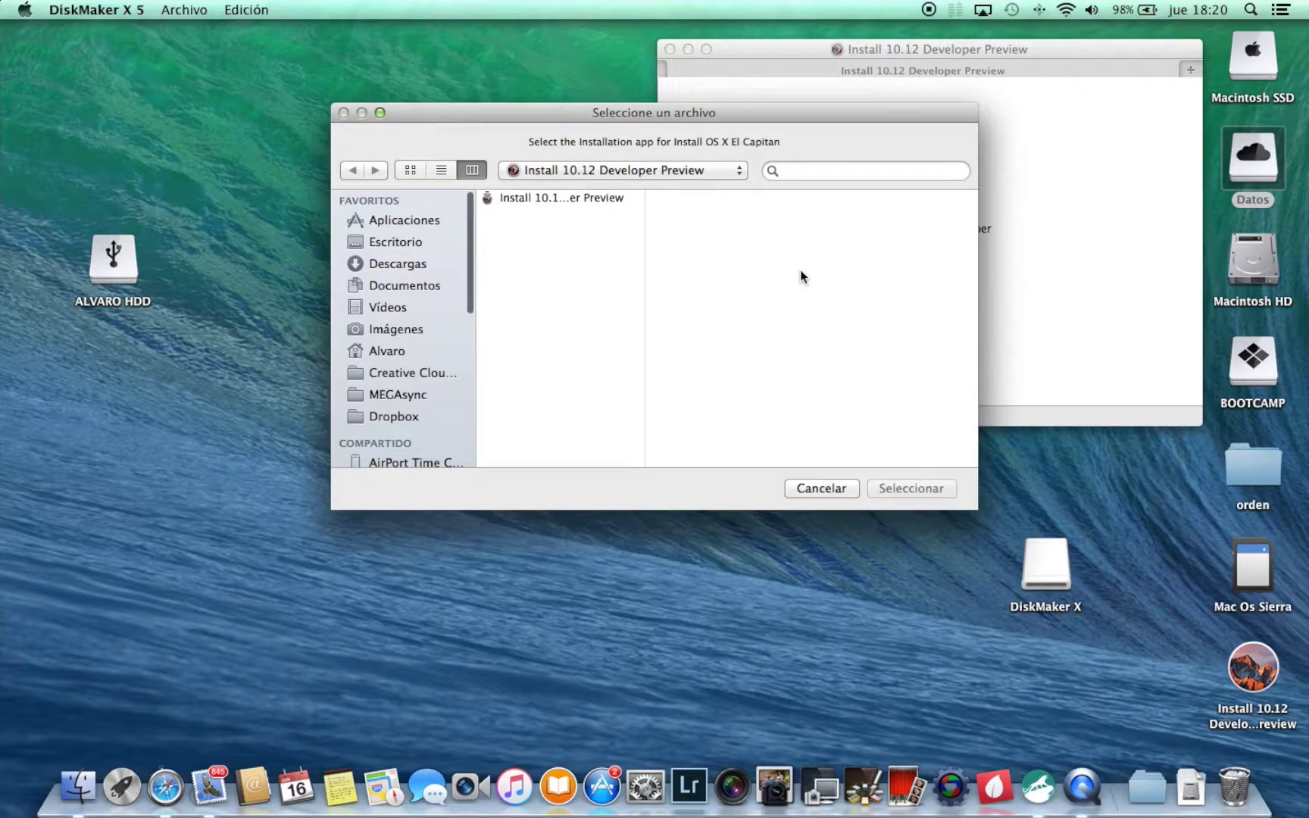
pyautogui.scroll(-10, 379, 269)
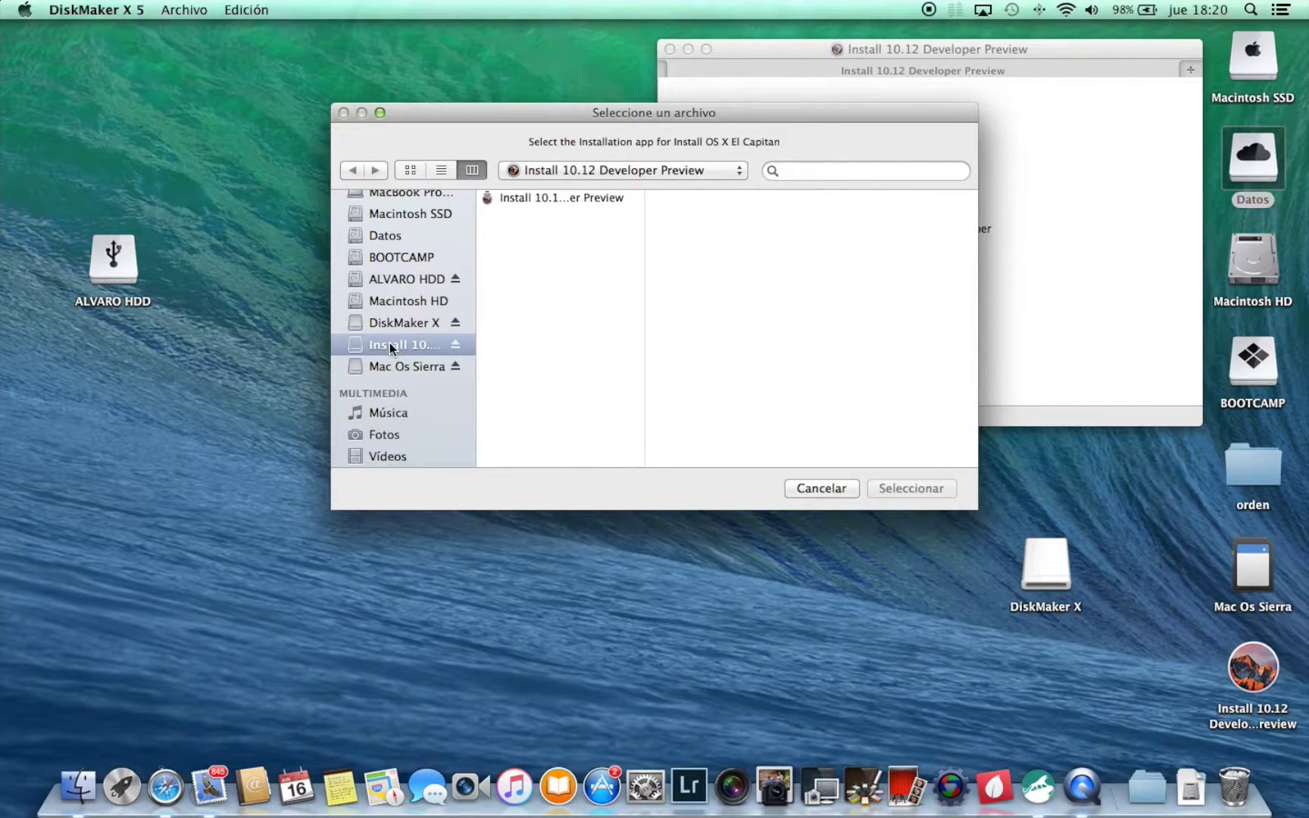
pyautogui.click(528, 199)
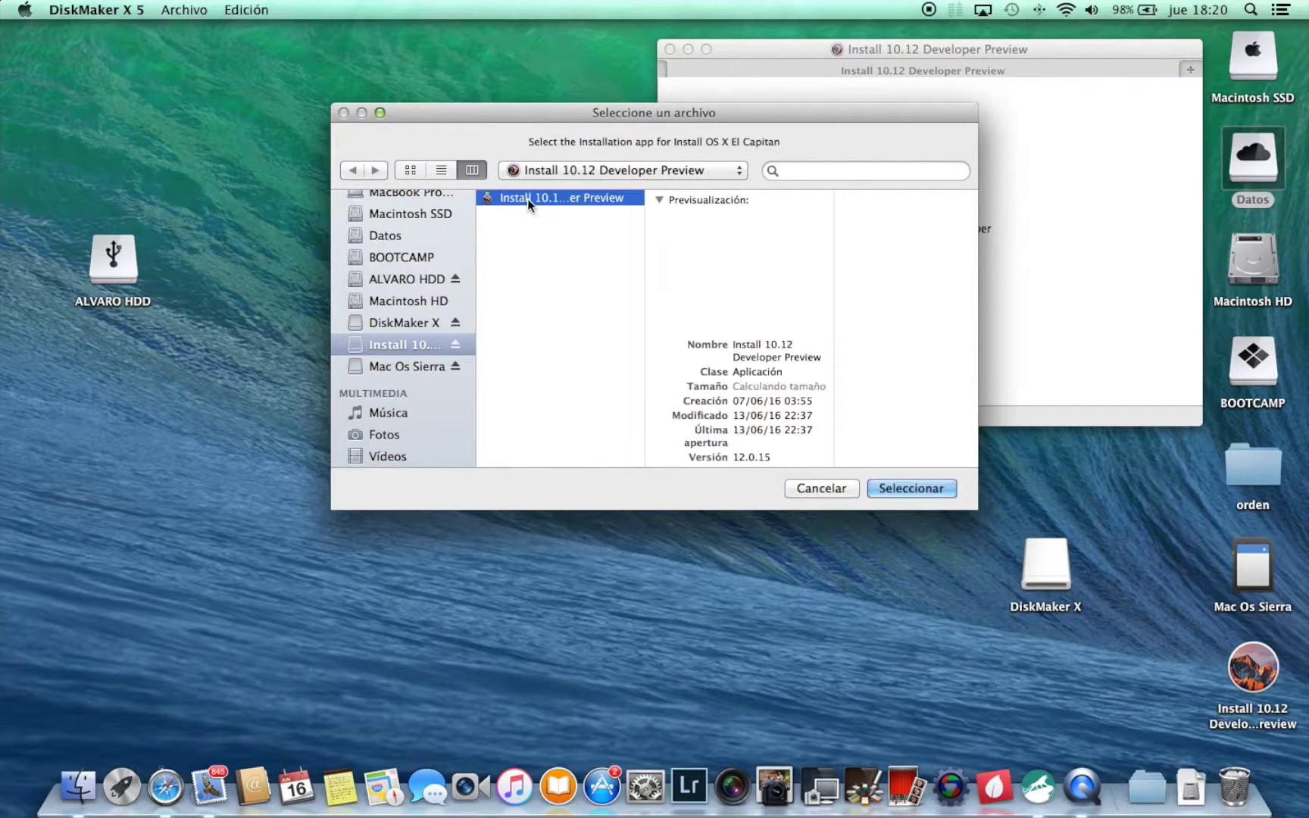
pyautogui.click(911, 491)
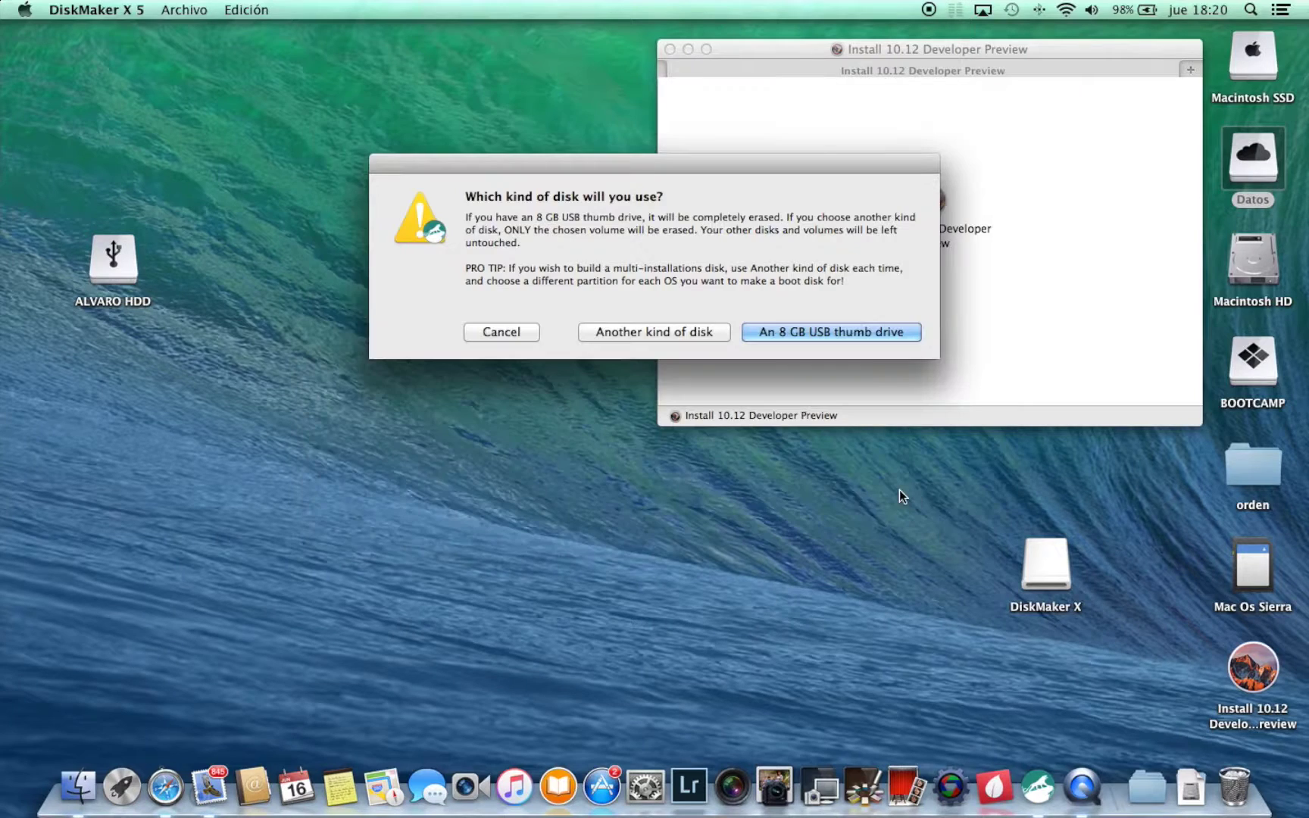
# Step: Set the disk type to "Another kind of disk" and choose the Mac Os Sierra volume for the boot disk
pyautogui.click(670, 333)
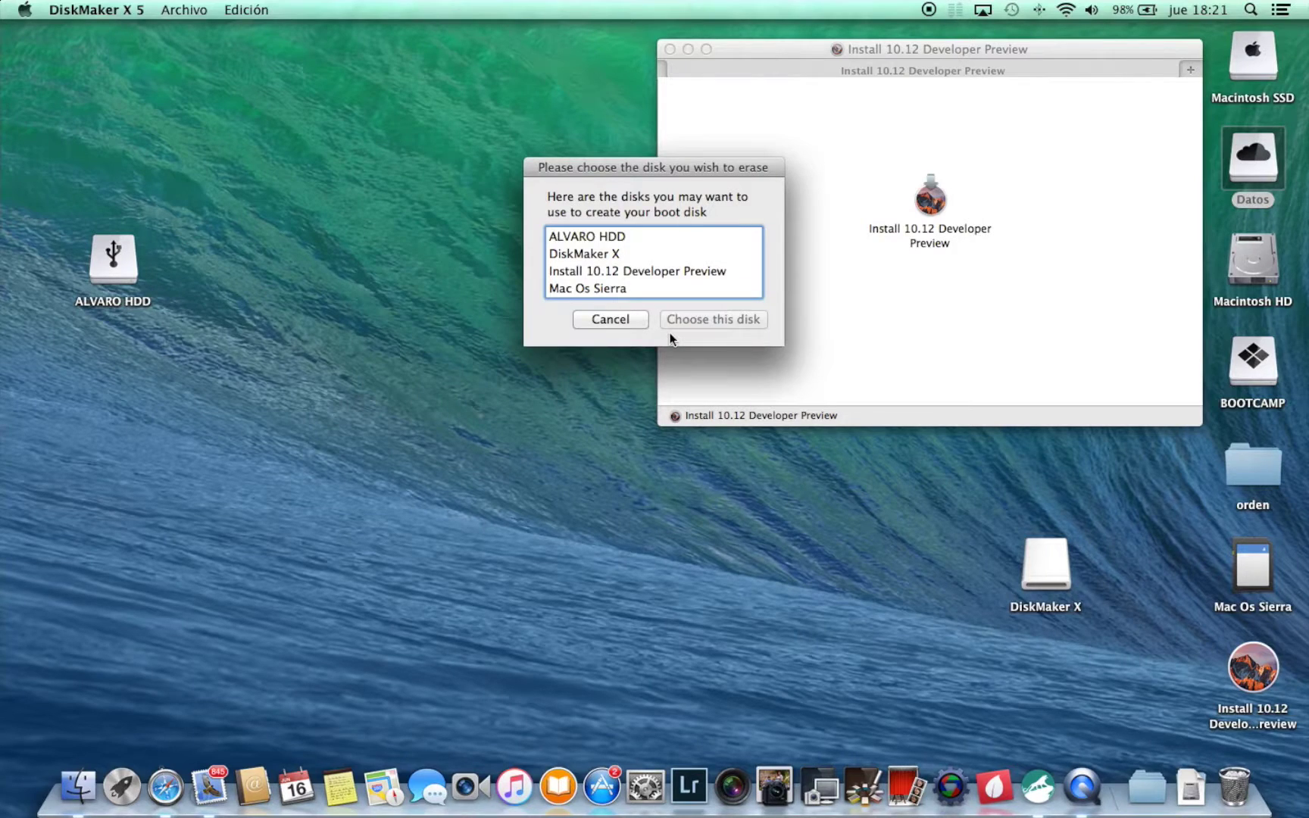
pyautogui.click(610, 289)
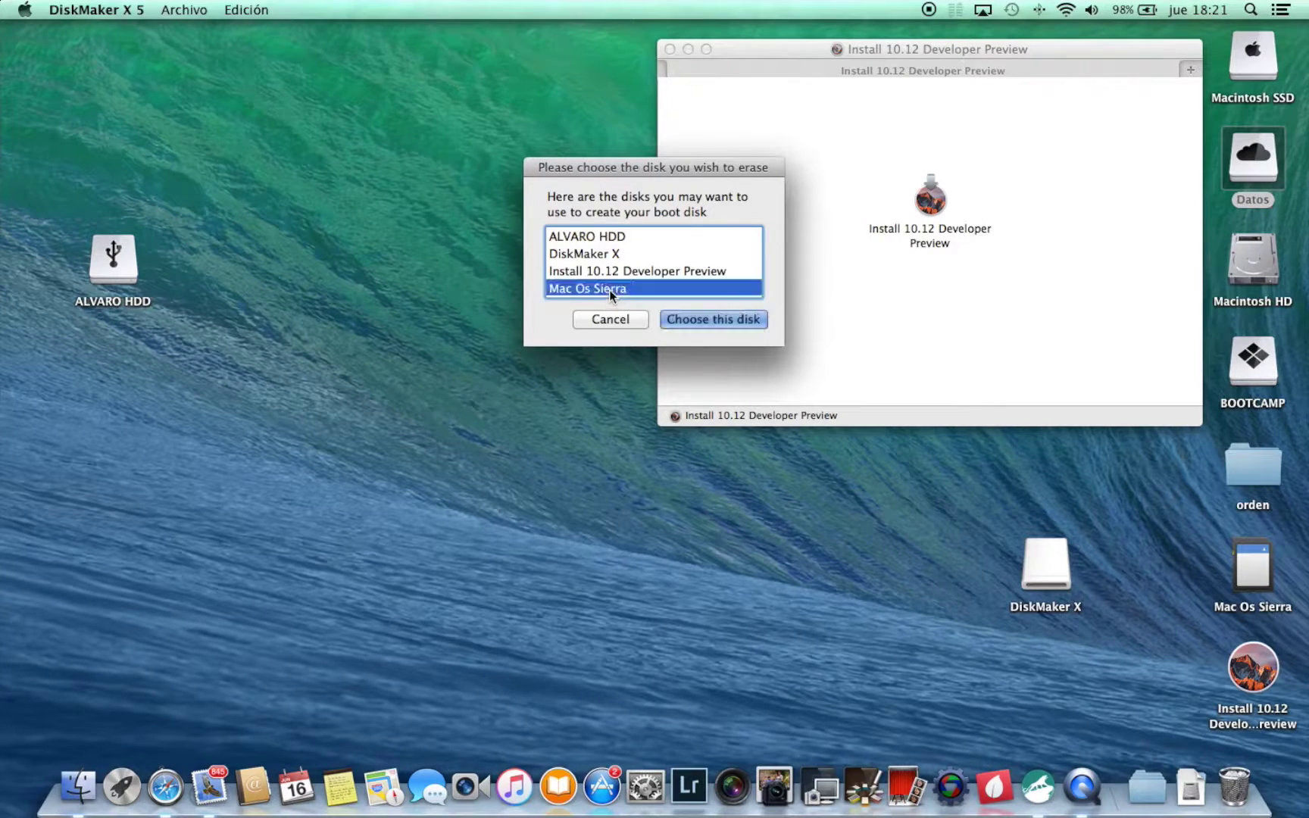
pyautogui.click(1234, 557)
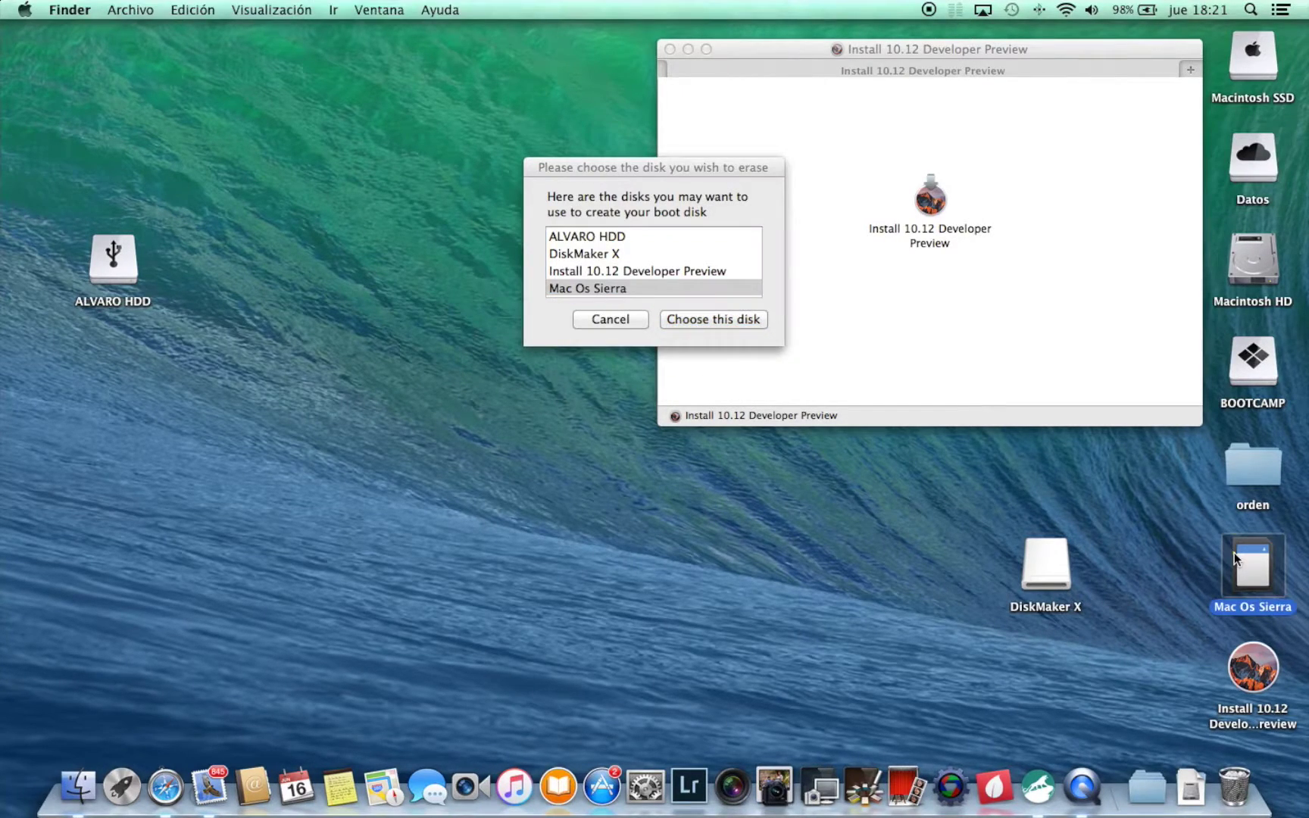
pyautogui.click(715, 320)
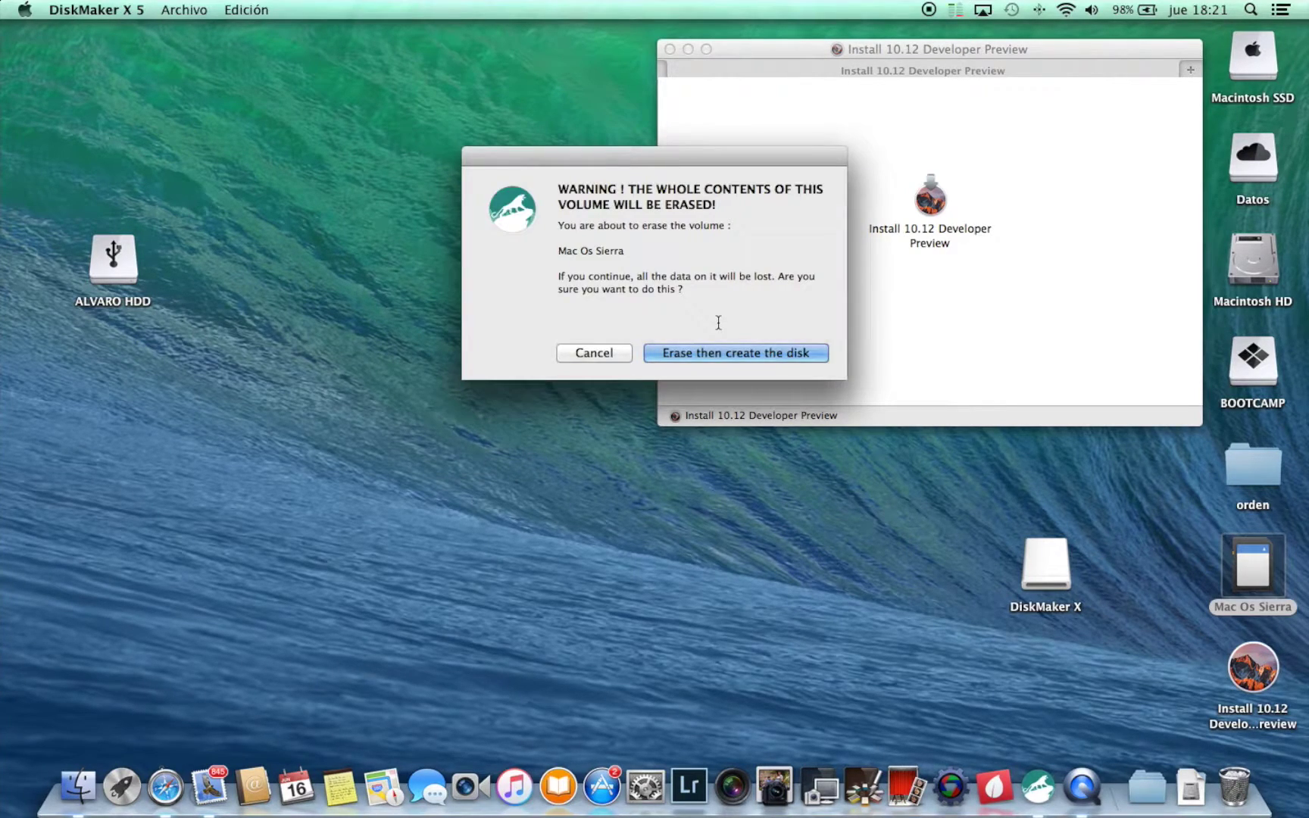
# Step: Erase the Mac Os Sierra volume to create the boot disk, close the installer image window and authorize with the administrator password
pyautogui.click(697, 355)
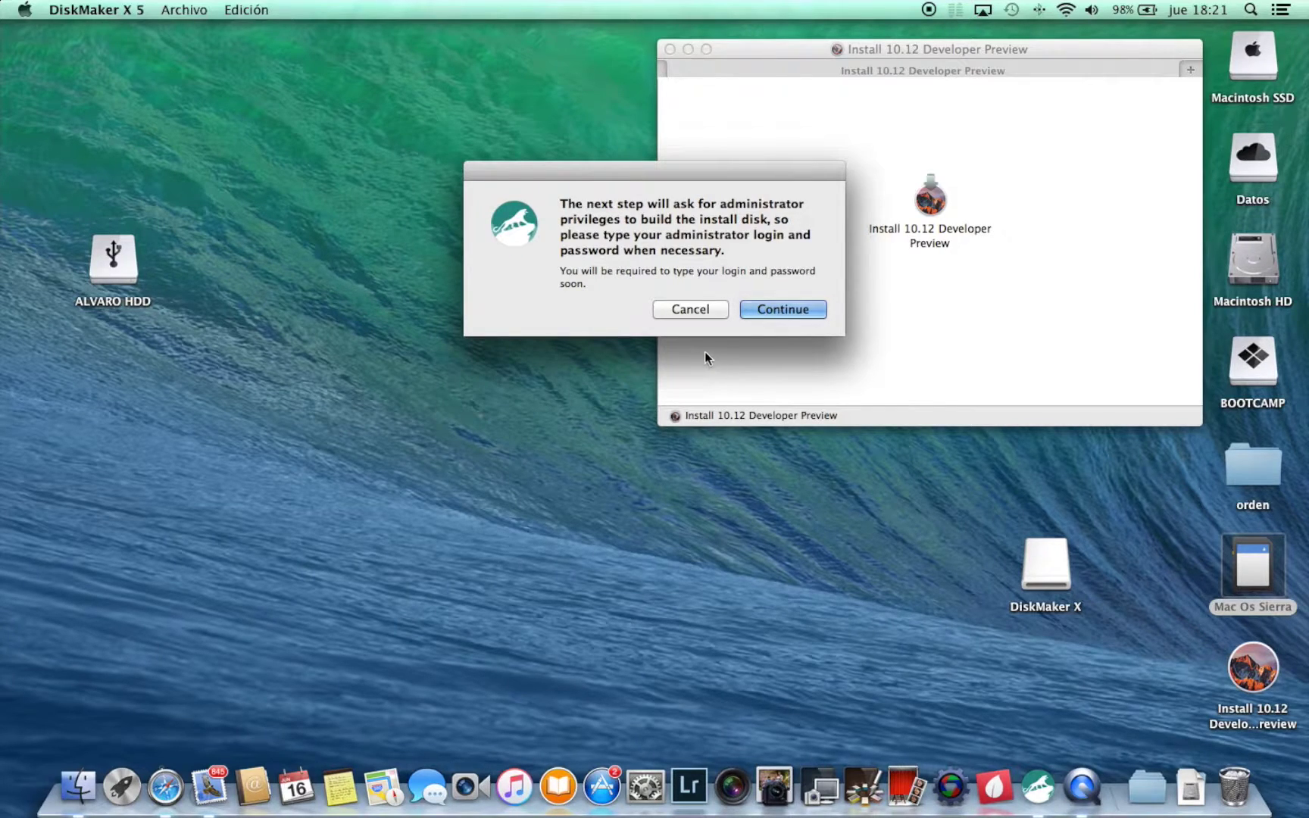
pyautogui.click(800, 308)
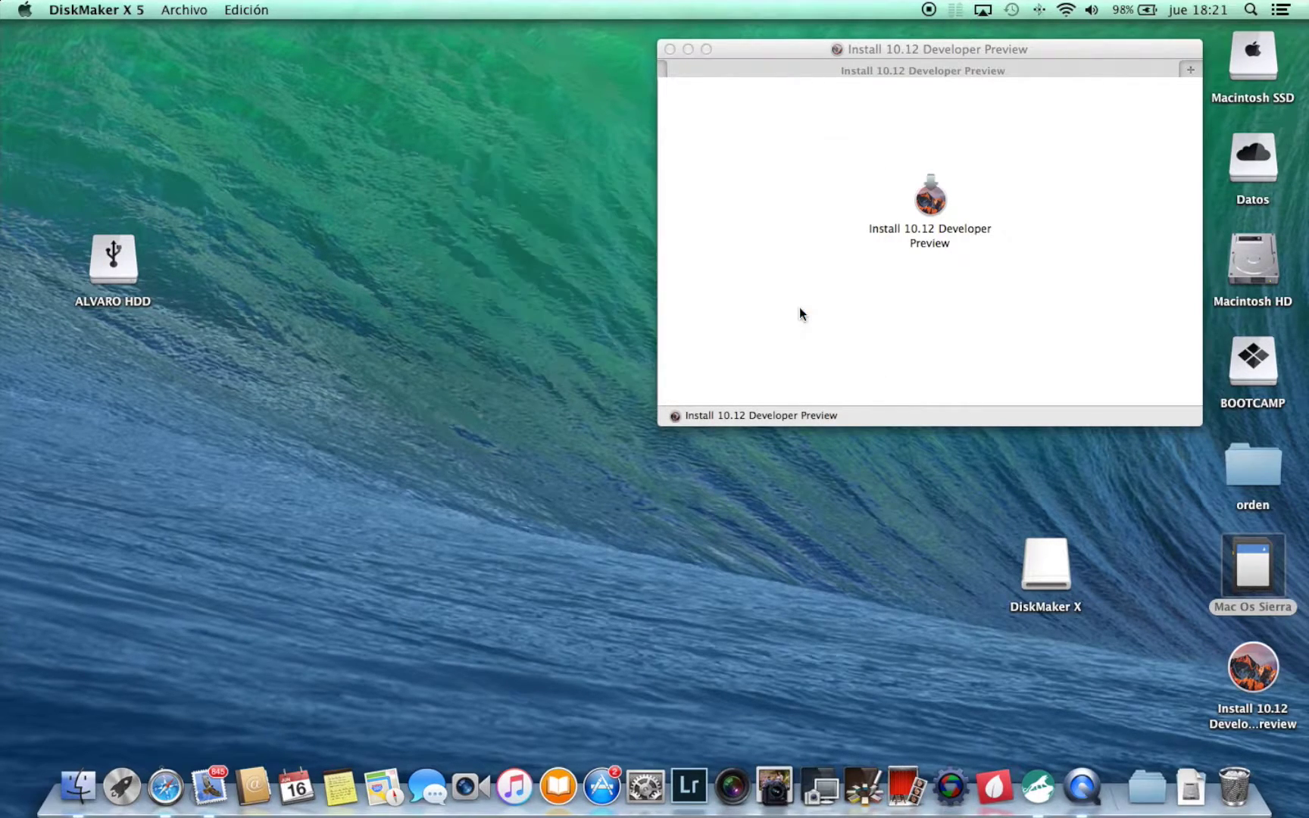
pyautogui.click(670, 49)
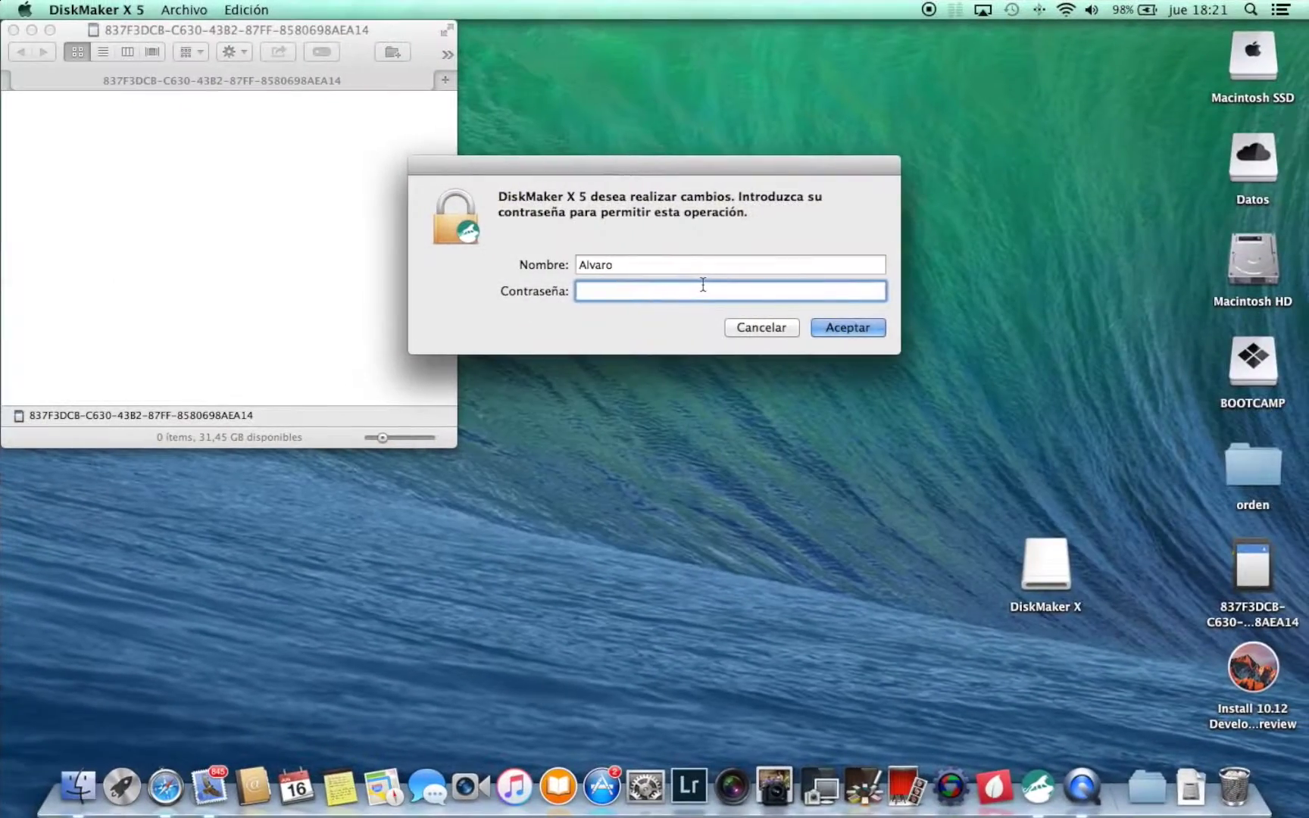
pyautogui.write('•••••••••')
pyautogui.press('Return')
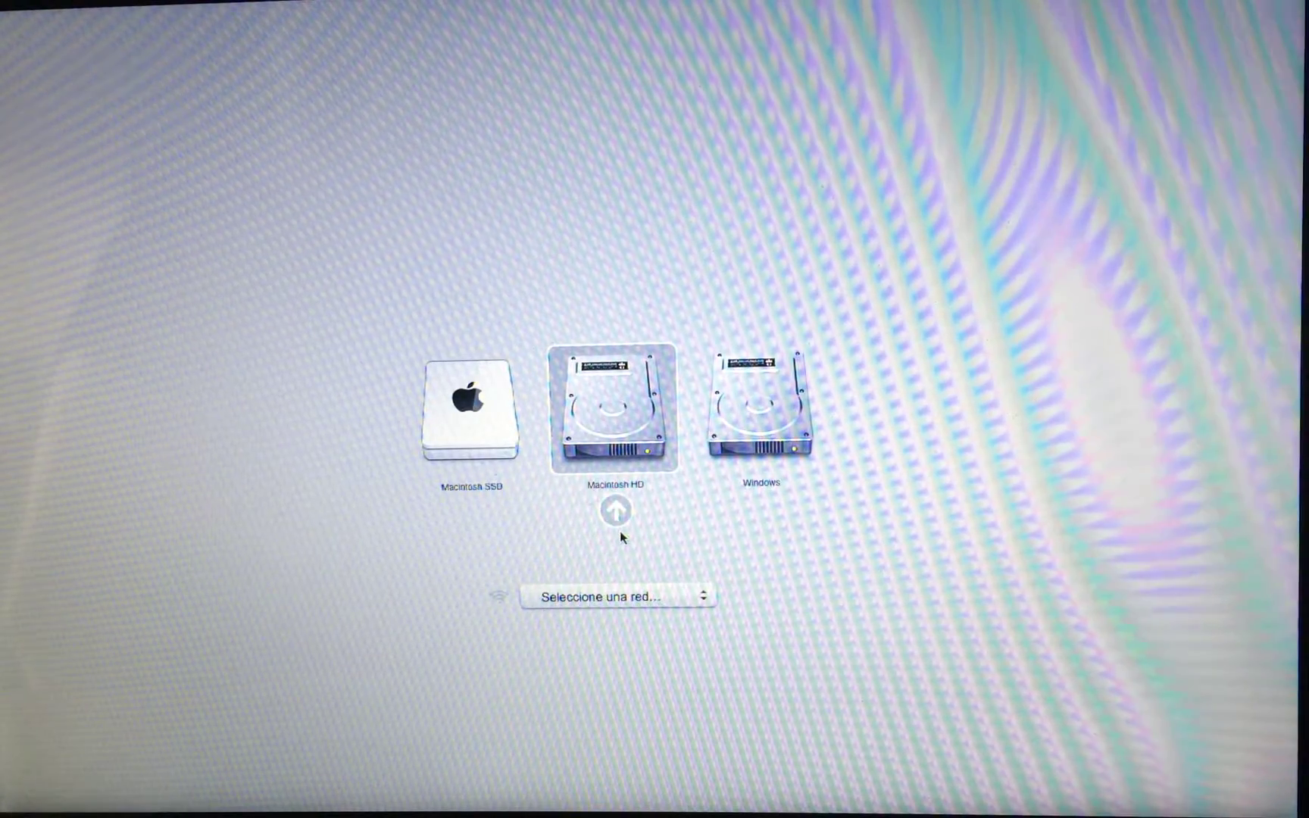
# Step: Start the Mac from the Macintosh HD disk and choose España as the country in the welcome setup
pyautogui.press('Return')
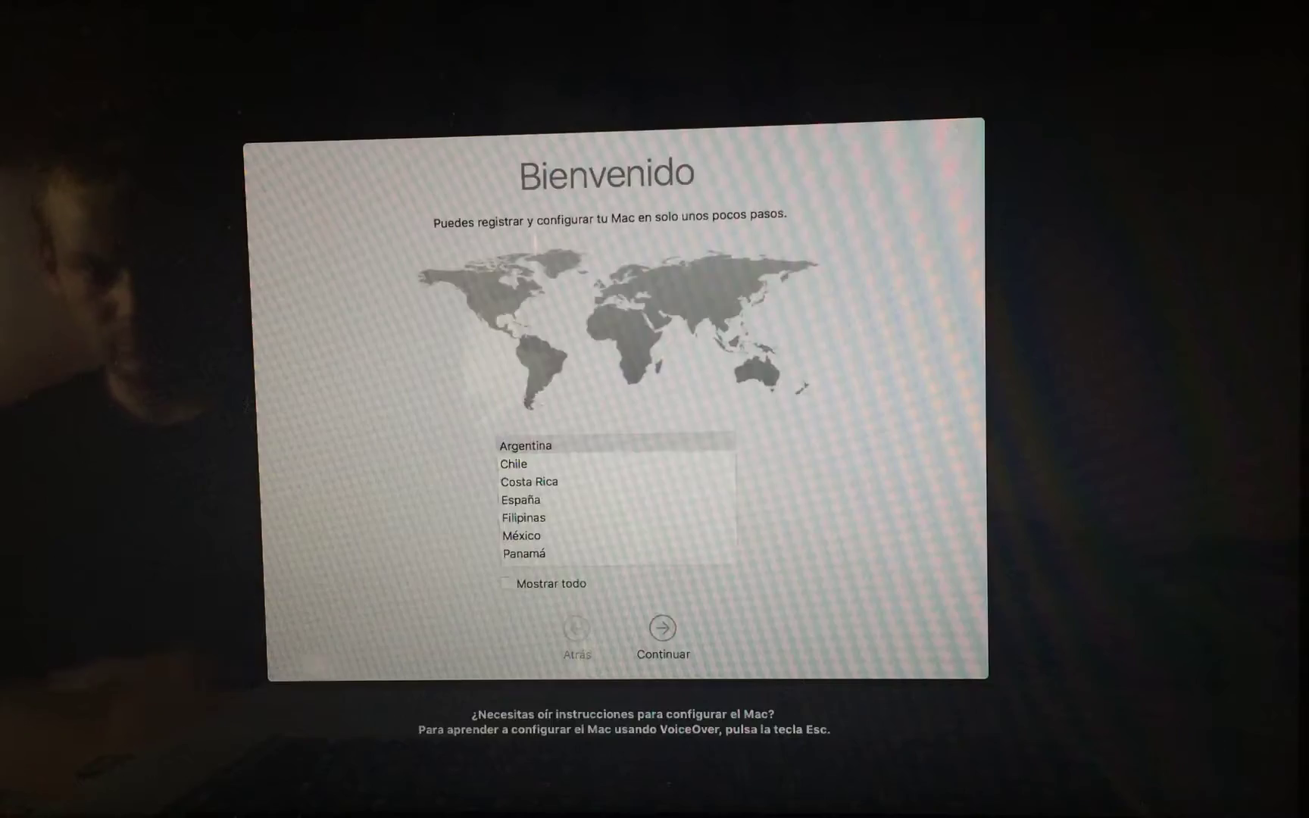
pyautogui.click(515, 500)
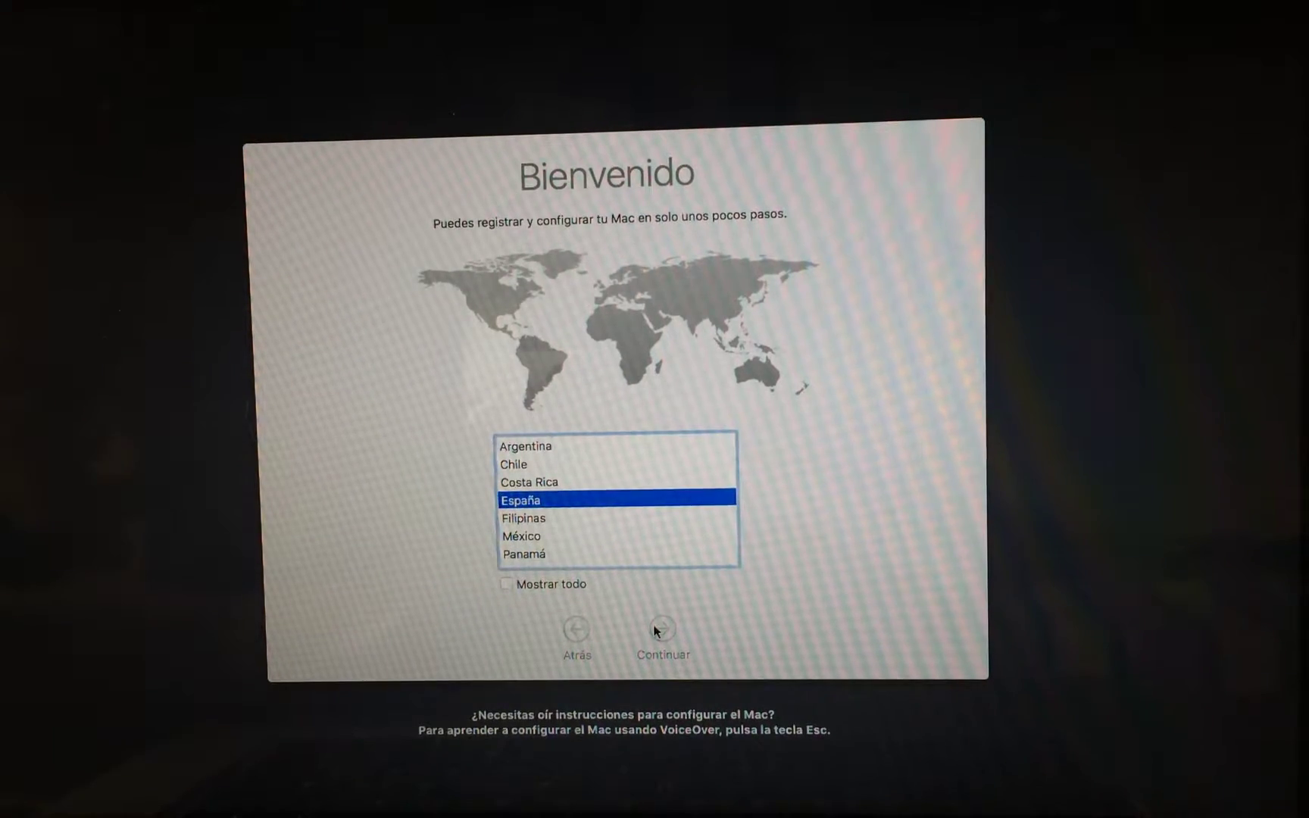
pyautogui.click(656, 629)
# Step: Choose the Wi-Fi network for the Mac, enter its password and connect
pyautogui.scroll(-3, 598, 523)
pyautogui.click(589, 540)
pyautogui.click(636, 570)
pyautogui.write('•••••••••••••••')
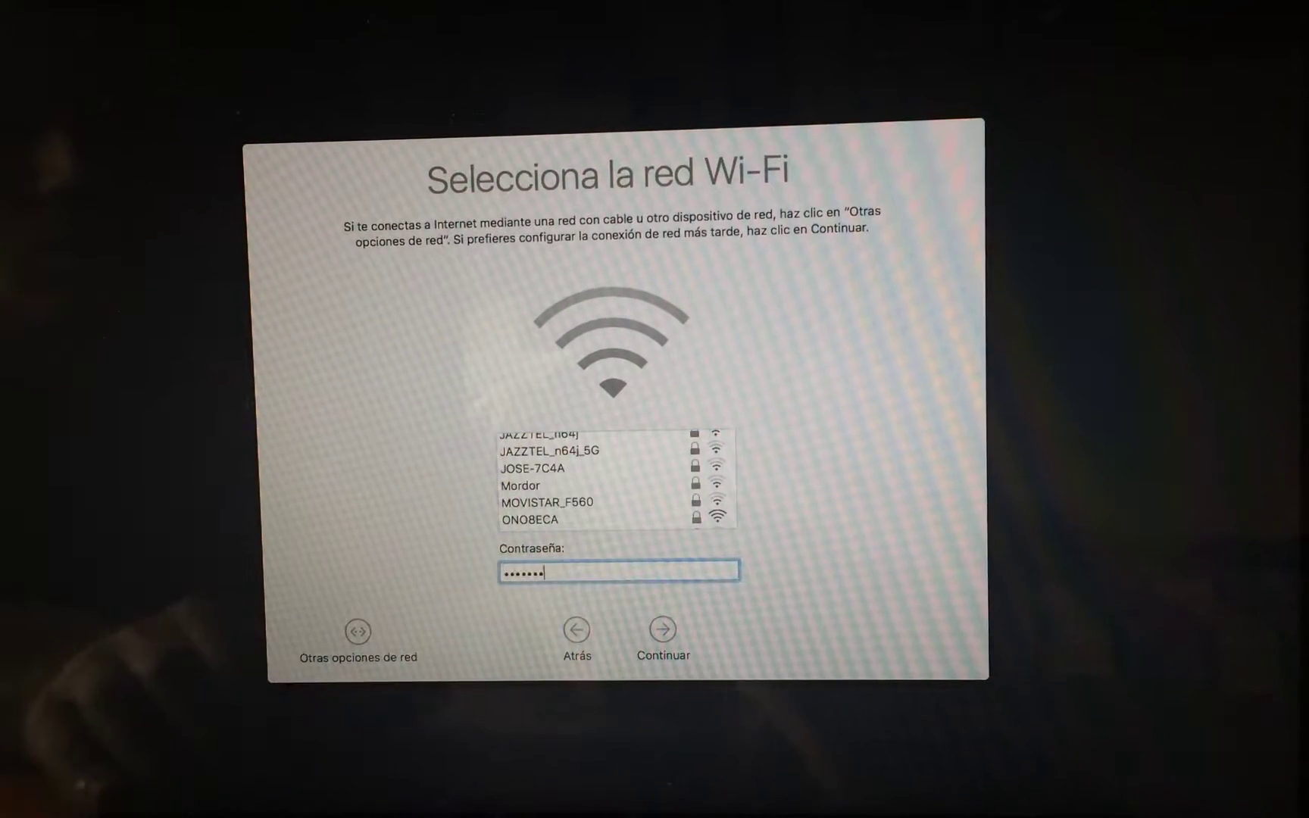
pyautogui.write('•••••••••')
pyautogui.click(662, 630)
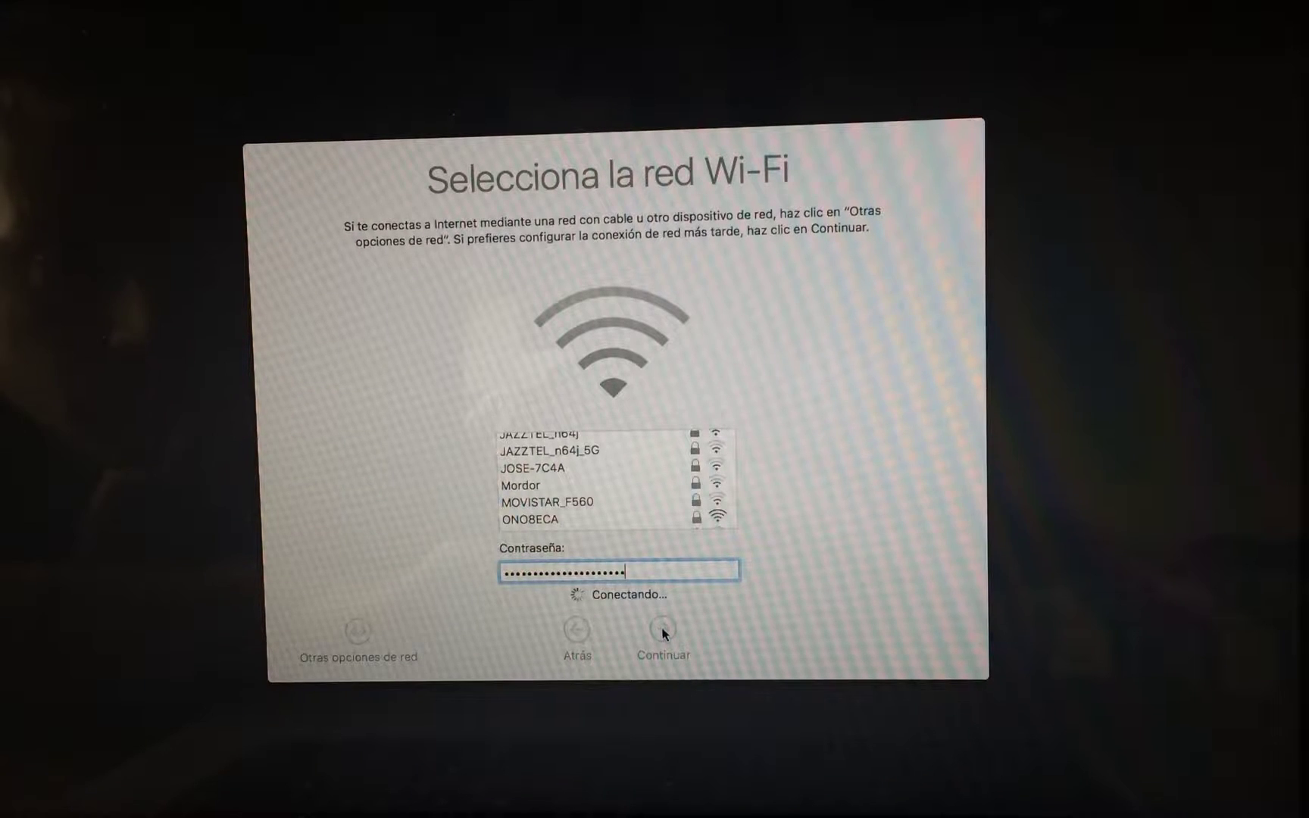
# Step: Complete the setup screens that follow the Wi-Fi connection and proceed to the computer account form
pyautogui.click(662, 630)
pyautogui.click(662, 631)
pyautogui.click(421, 512)
pyautogui.click(660, 631)
pyautogui.click(747, 242)
pyautogui.click(660, 630)
pyautogui.click(739, 141)
# Step: Create the computer account by entering the owner's full name and the account password with its verification
pyautogui.write('Alvaro')
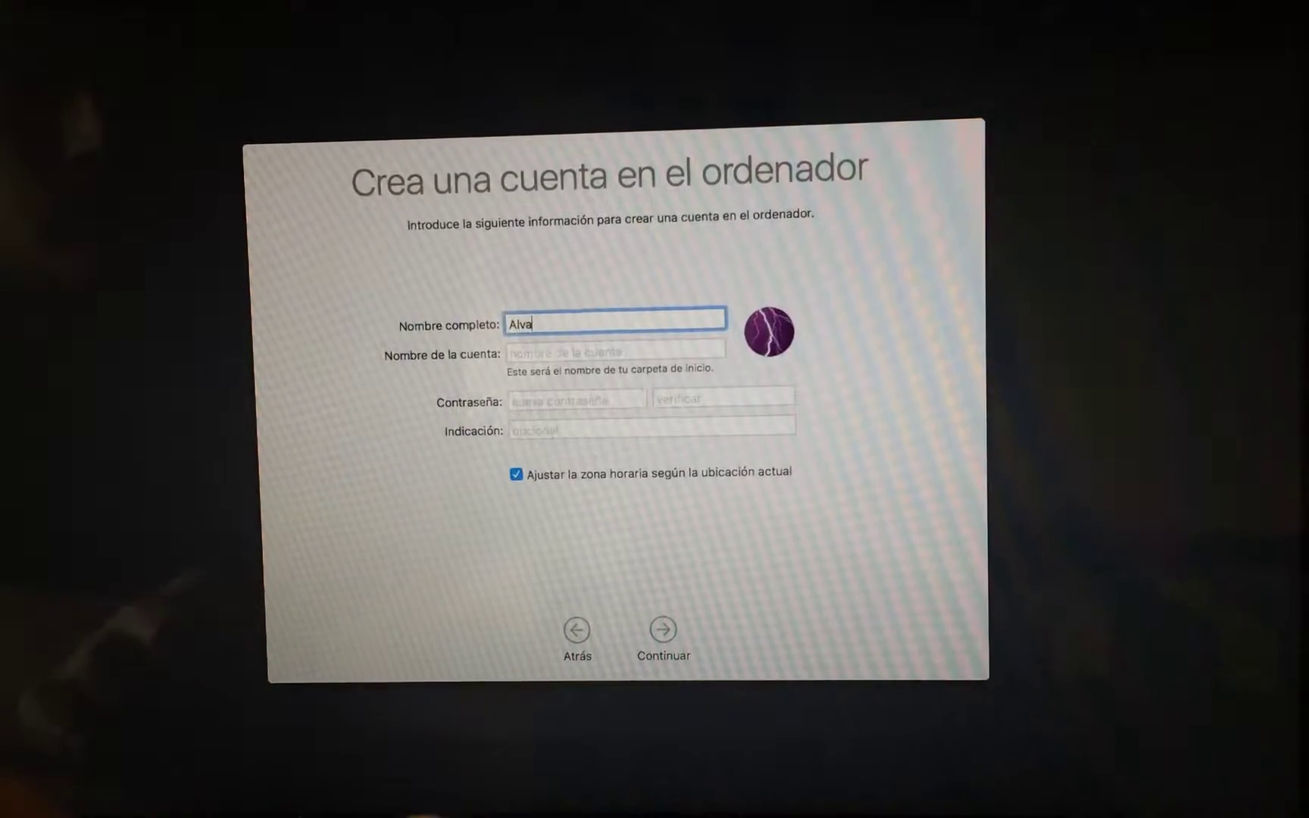
pyautogui.press('Tab')
pyautogui.press('Tab')
pyautogui.write('••••••••')
pyautogui.press('Tab')
pyautogui.write('••••••••')
pyautogui.click(662, 630)
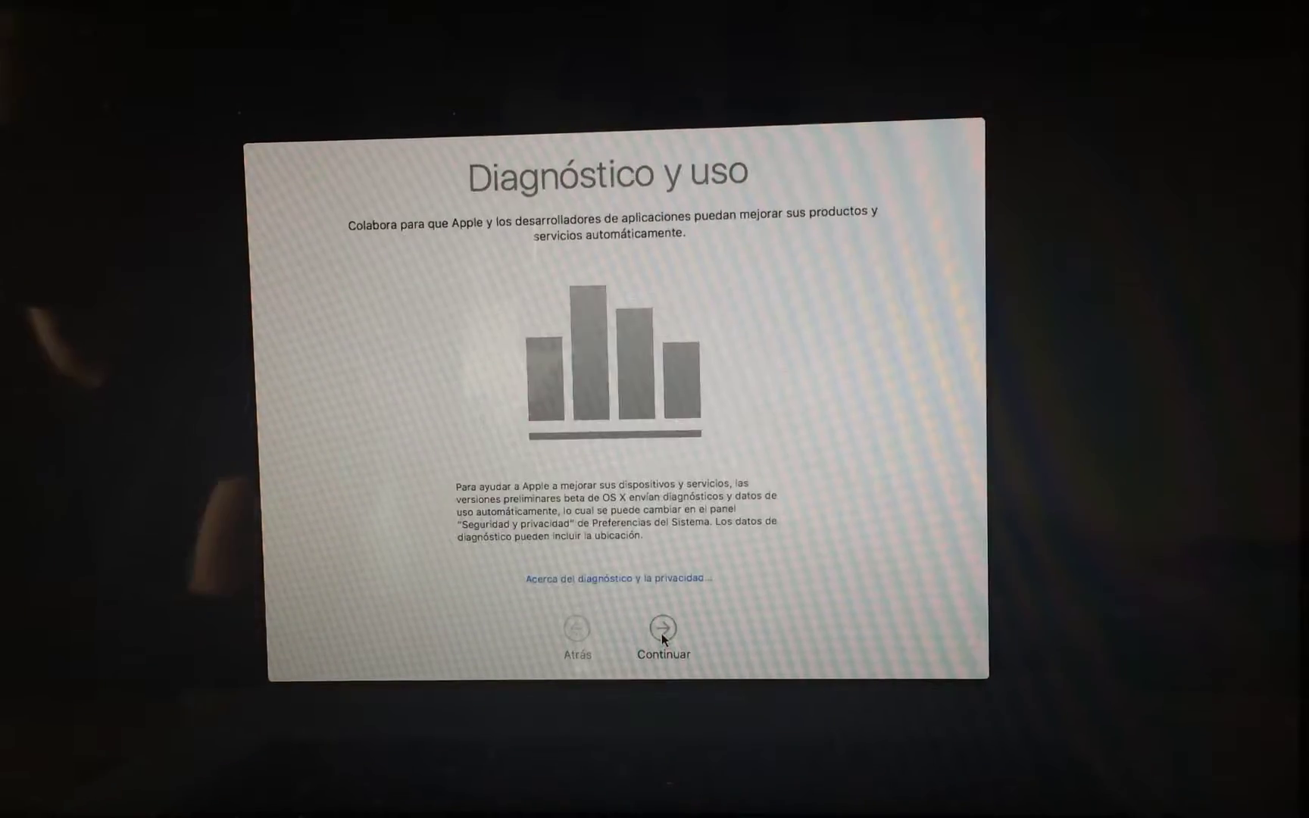
# Step: Accept the Diagnóstico y uso page to finish the setup, and close the macOS Sierra system overview window
pyautogui.click(662, 630)
pyautogui.click(661, 630)
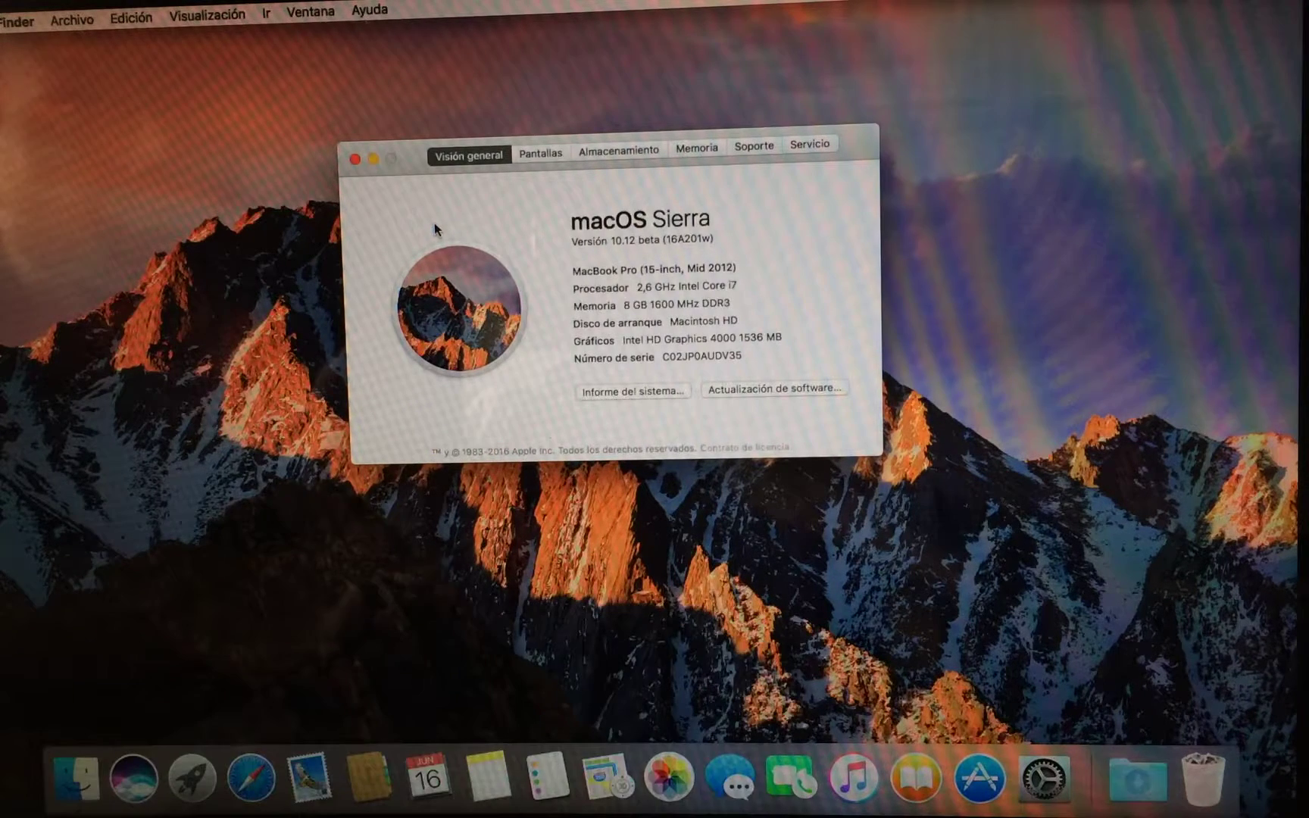
pyautogui.click(355, 159)
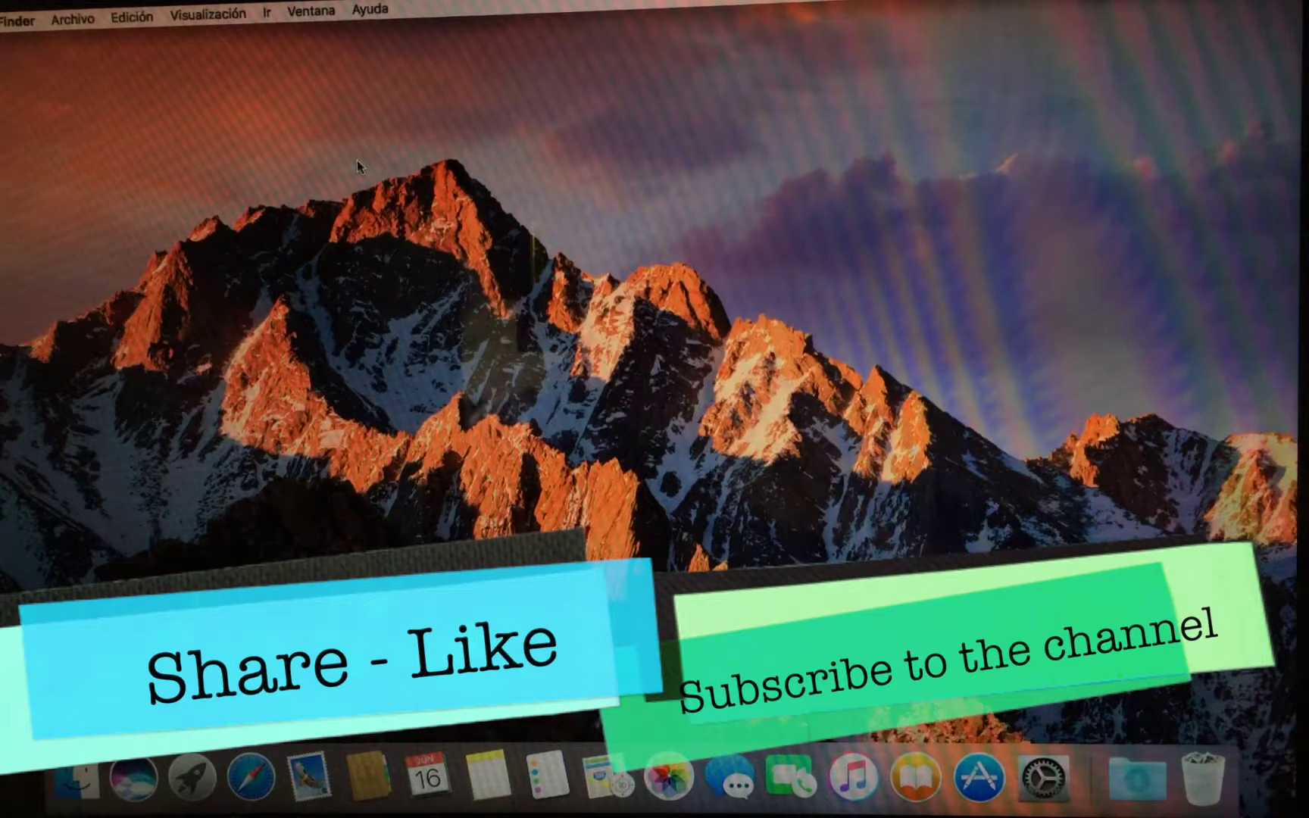